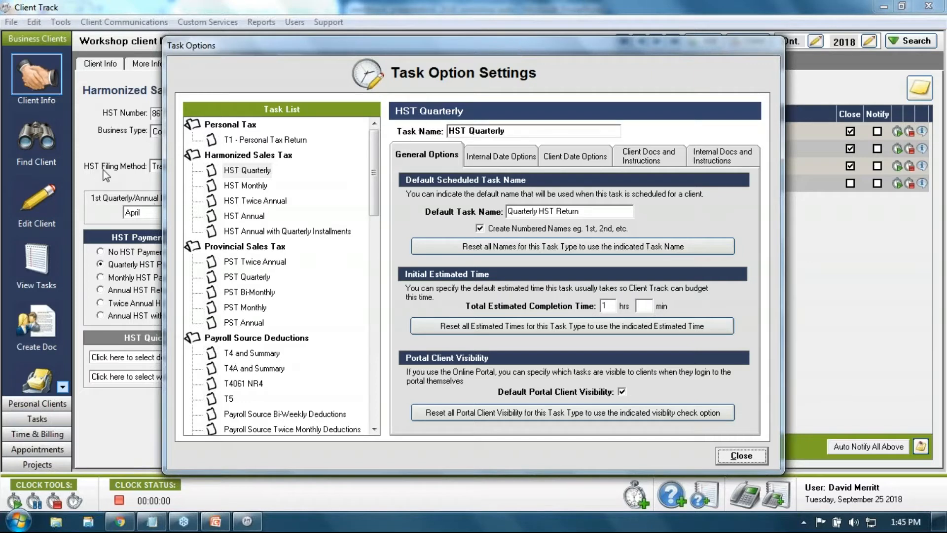
# Select HST Quarterly in the Task List and shift the settings dialog right to reveal the HST tab
pyautogui.click(247, 171)
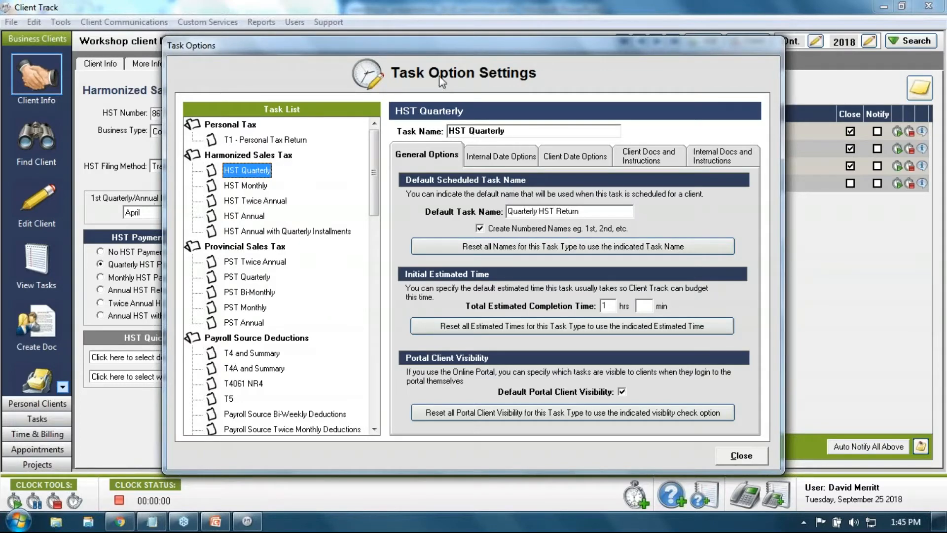
pyautogui.moveTo(418, 58); pyautogui.dragTo(620, 58)
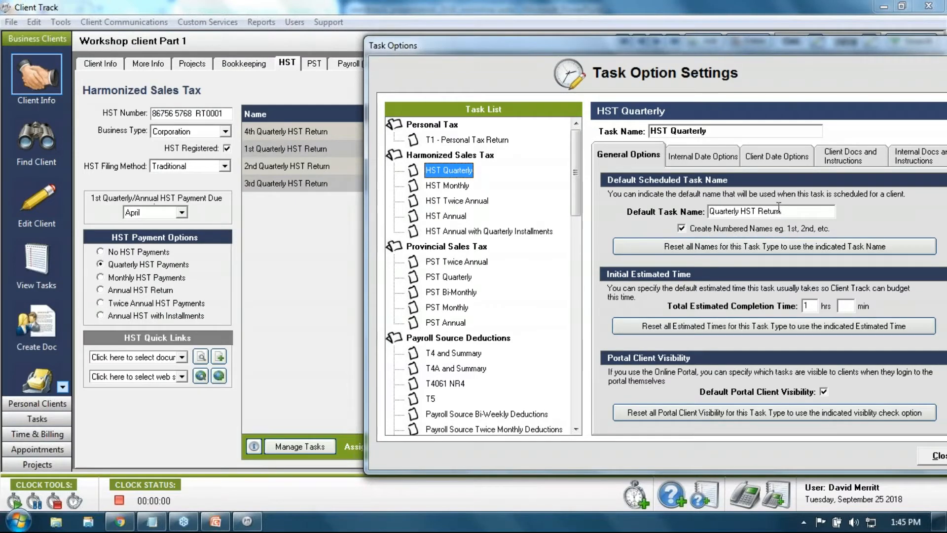
# Change the default task name to 'HST Return - Quarterly'
pyautogui.moveTo(741, 215); pyautogui.dragTo(709, 213)
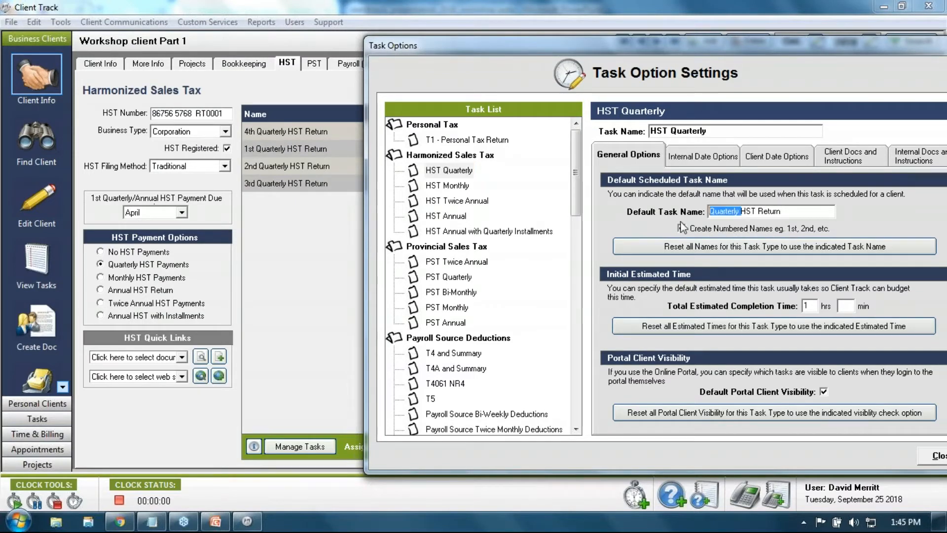
pyautogui.press('Delete')
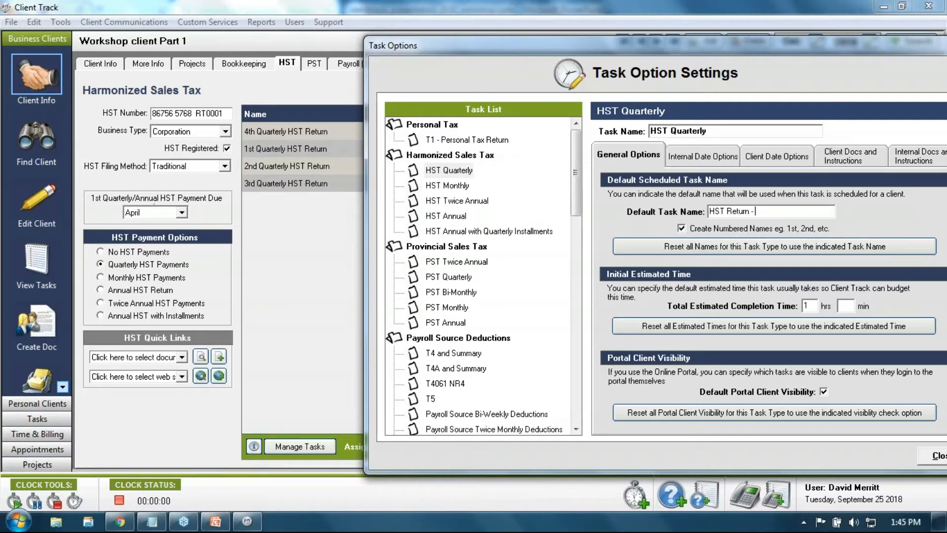
pyautogui.write('- Quarterly')
# Set the total estimated completion time hours to 2
pyautogui.moveTo(635, 49); pyautogui.dragTo(560, 47)
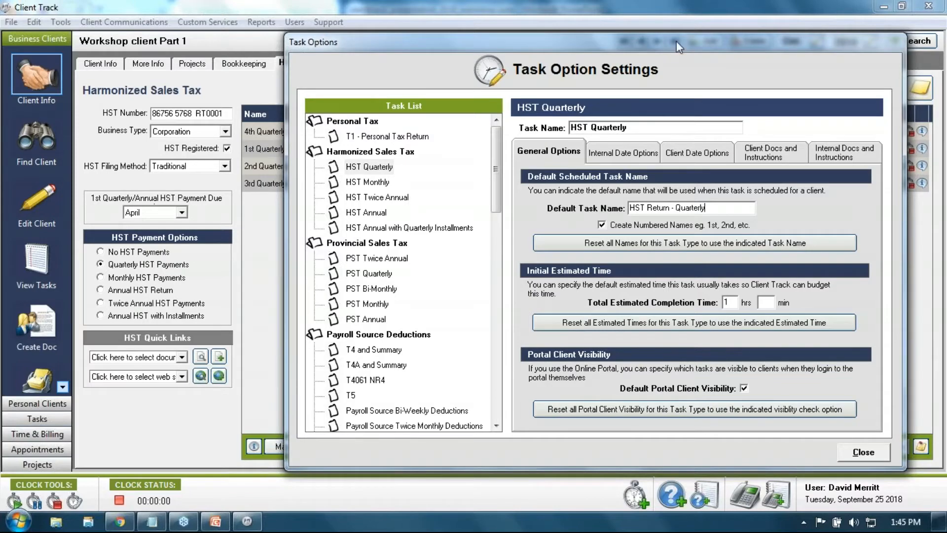
pyautogui.moveTo(677, 41); pyautogui.dragTo(637, 42)
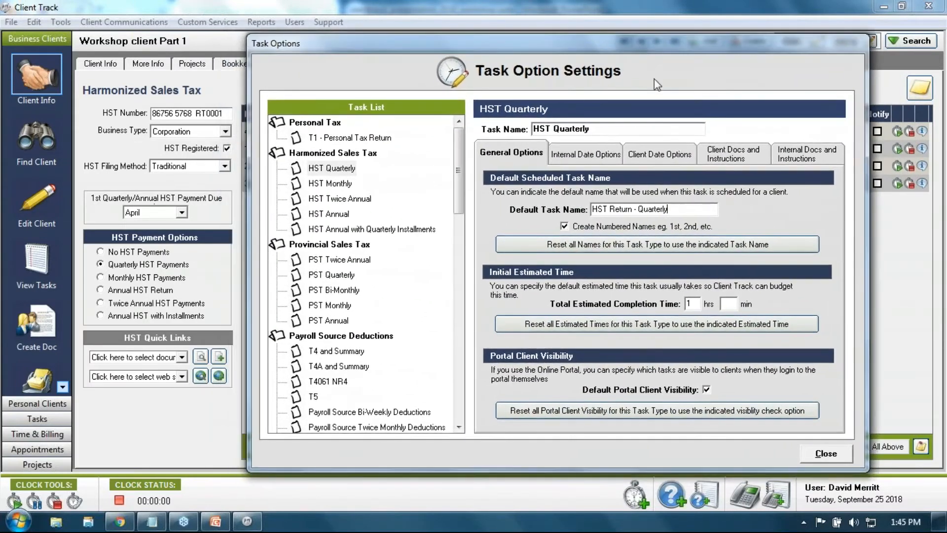
pyautogui.click(691, 305)
pyautogui.write('2')
pyautogui.click(728, 304)
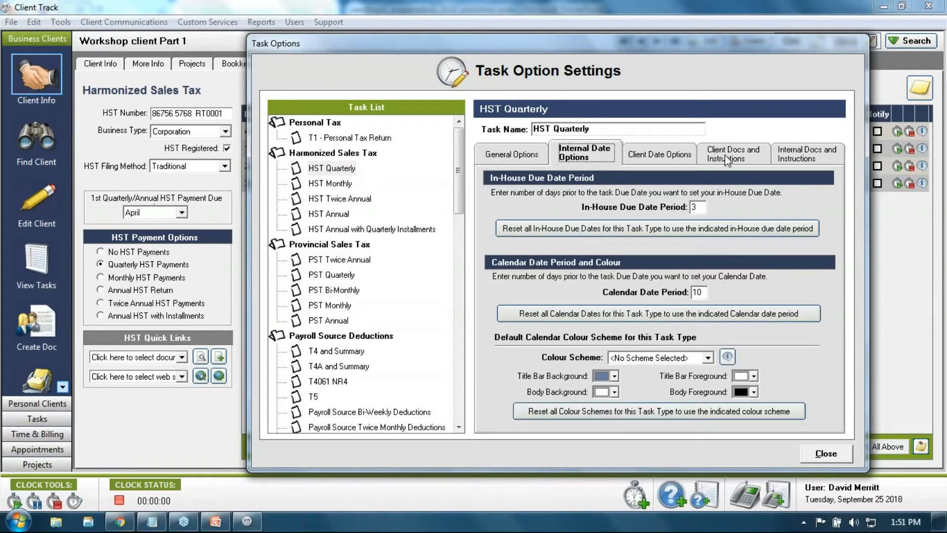
# Switch to the Client Docs and Instructions tab of HST Quarterly's Task Option Settings
pyautogui.click(726, 156)
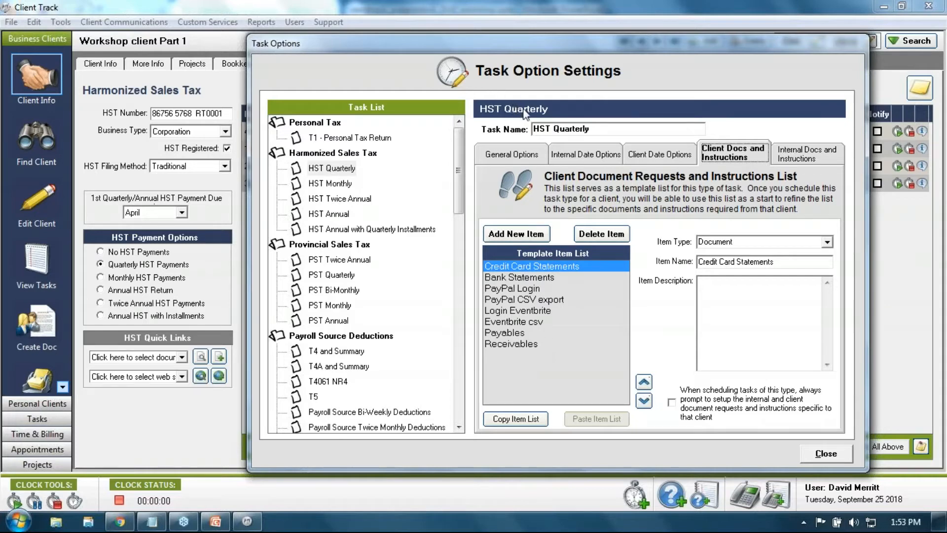
# Turn on always-prompt for client and internal documents when scheduling, then close Task Option Settings
pyautogui.click(680, 409)
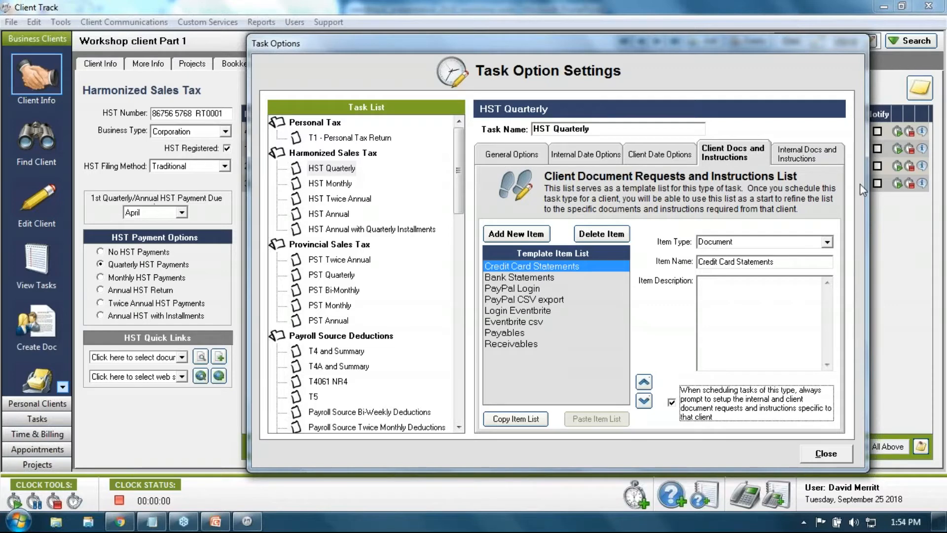
pyautogui.click(801, 163)
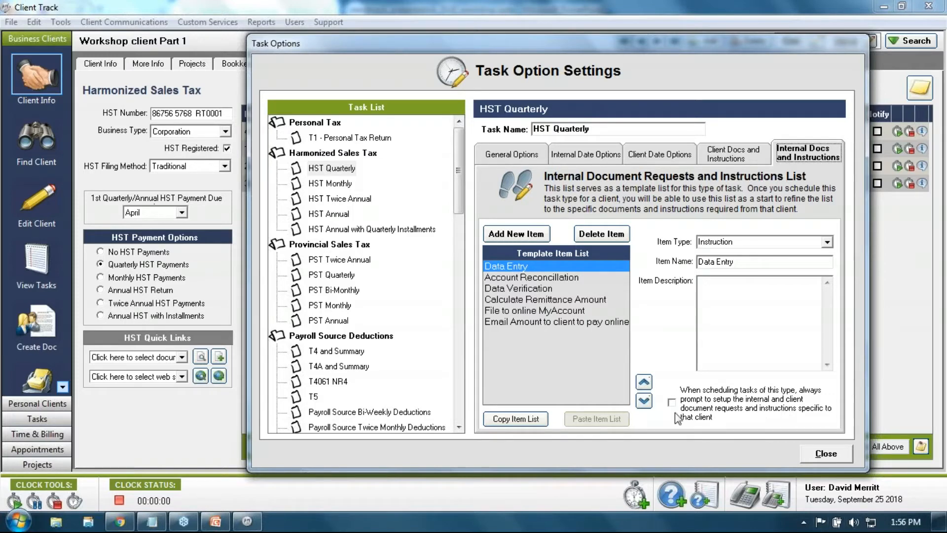
pyautogui.click(678, 418)
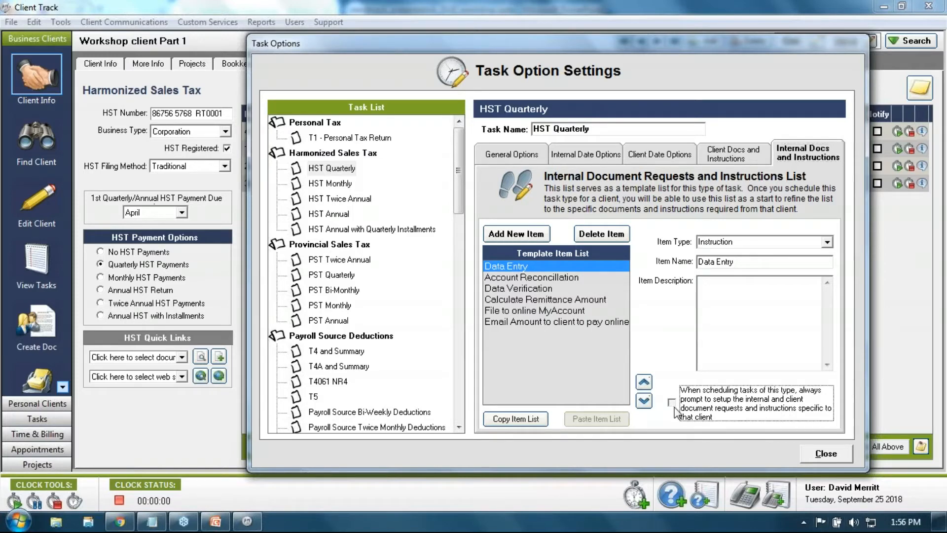
pyautogui.click(733, 154)
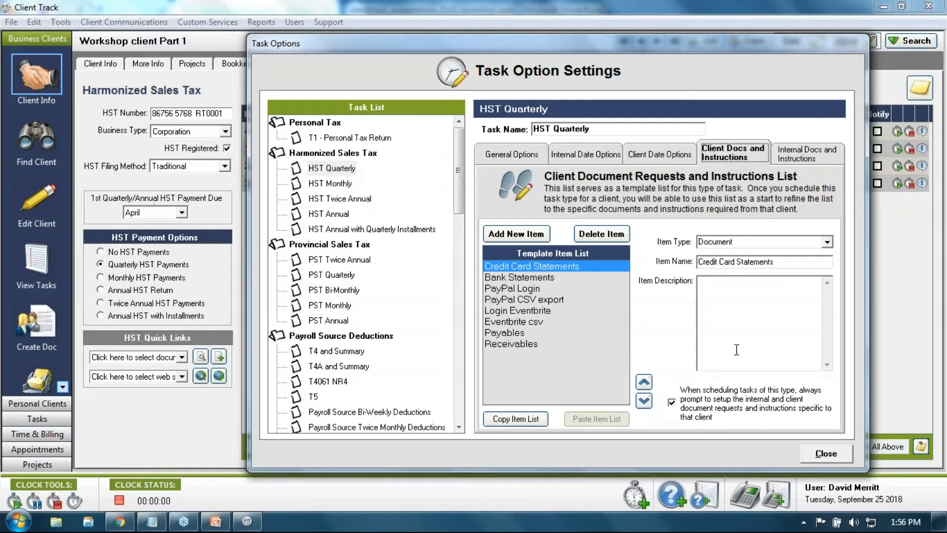
pyautogui.click(823, 454)
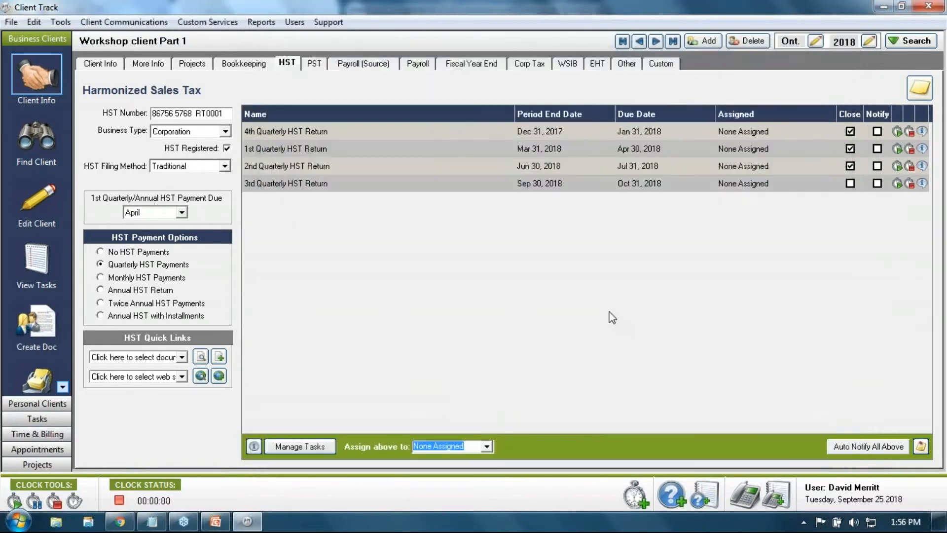
# Clear HST payments, then switch the client to Quarterly HST Payments starting February
pyautogui.click(101, 251)
pyautogui.click(417, 271)
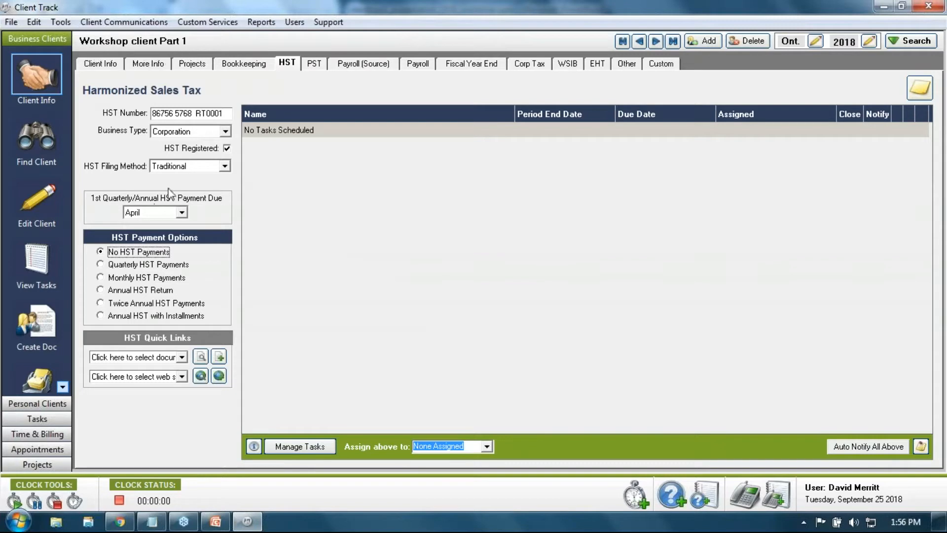
pyautogui.click(101, 265)
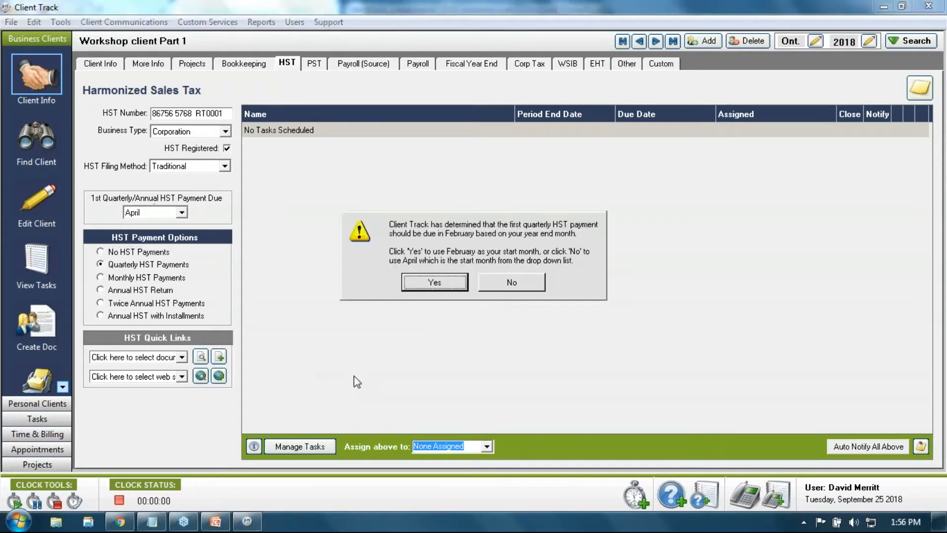
pyautogui.click(442, 280)
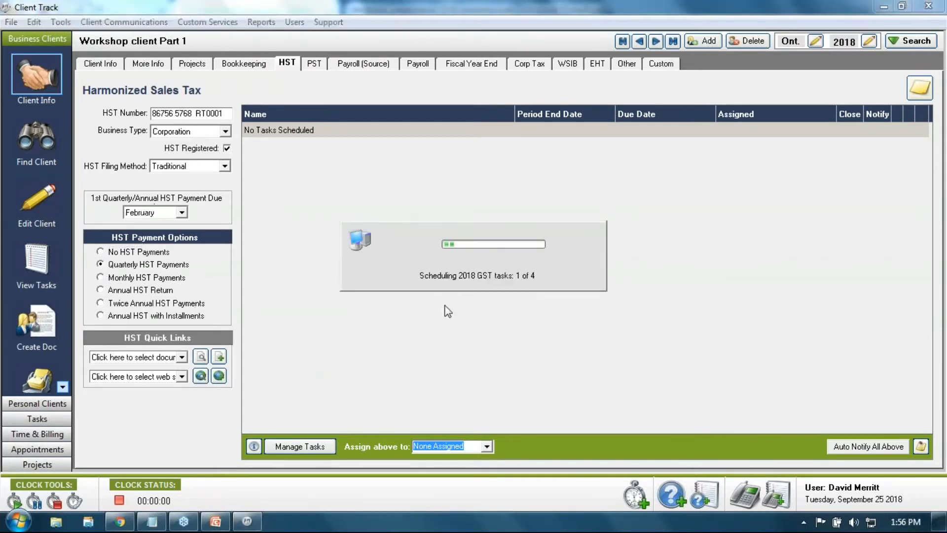
pyautogui.moveTo(492, 41)
pyautogui.mouseDown()
pyautogui.moveTo(534, 40)
pyautogui.moveTo(490, 51)
pyautogui.moveTo(568, 55)
pyautogui.moveTo(492, 45)
pyautogui.moveTo(527, 43)
pyautogui.moveTo(504, 29)
pyautogui.moveTo(500, 48)
pyautogui.moveTo(496, 26)
pyautogui.mouseUp()
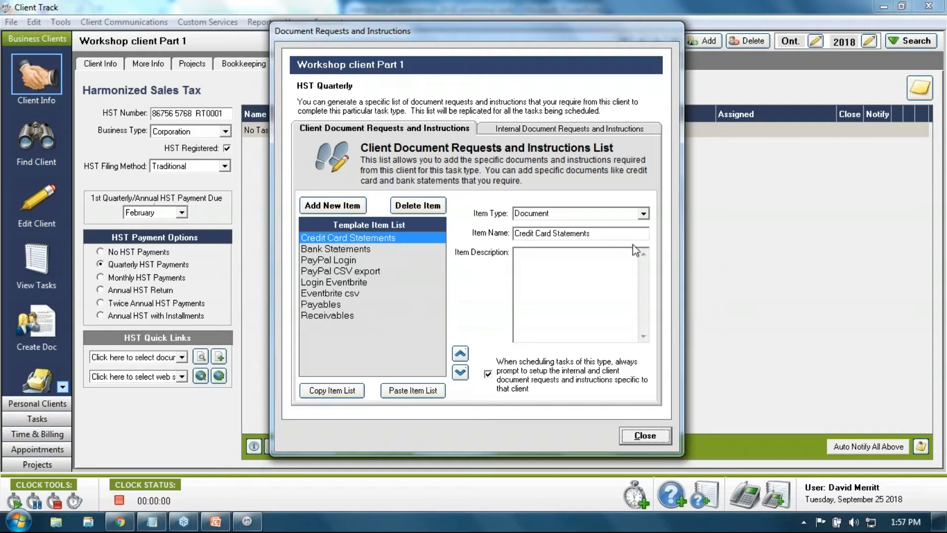
# Rename Credit Card Statements to 'Visa 3546' and add a 'MC 4657' document item
pyautogui.click(614, 234)
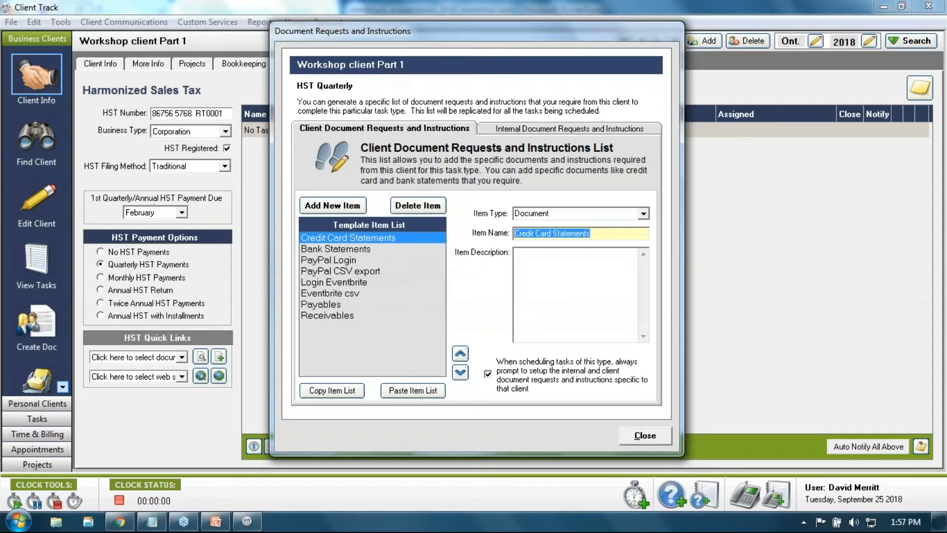
pyautogui.write('Vi')
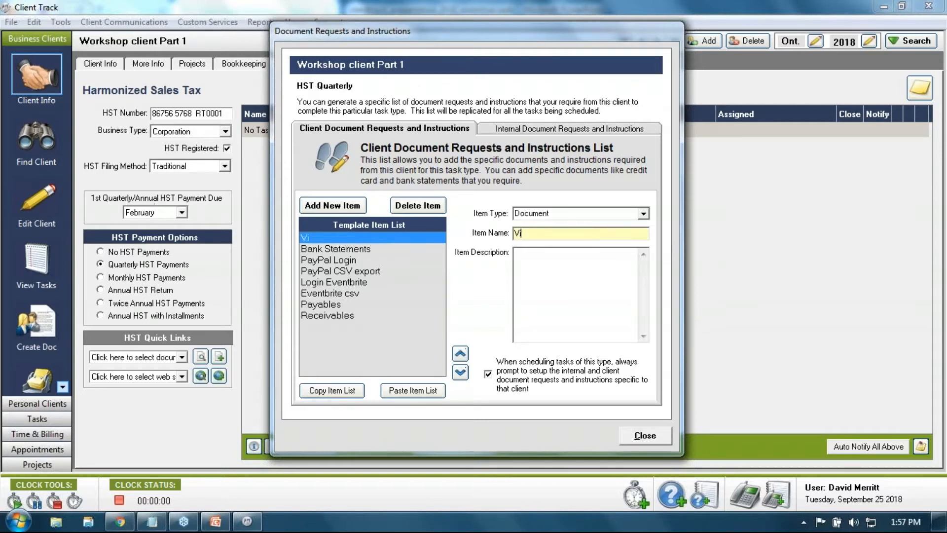
pyautogui.write('sa 3546')
pyautogui.click(348, 208)
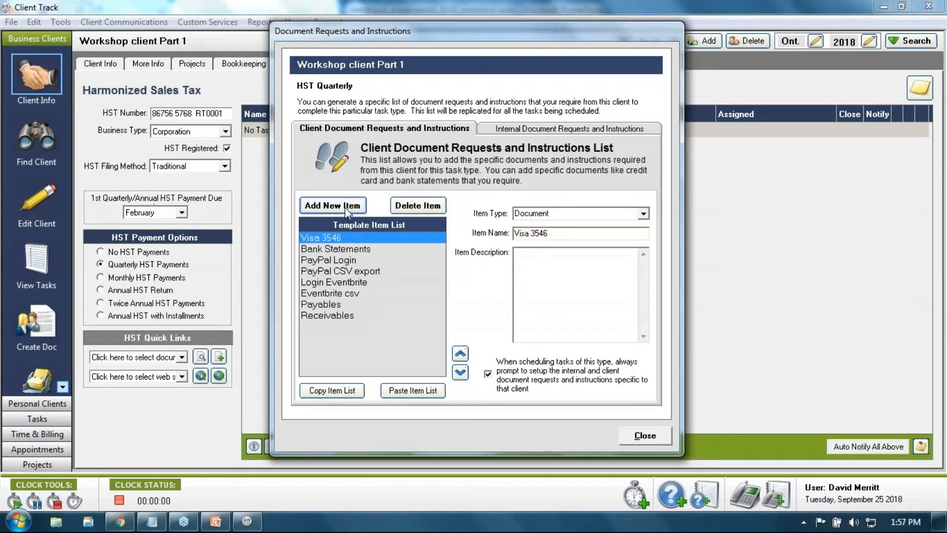
pyautogui.click(638, 211)
pyautogui.click(611, 236)
pyautogui.press('Tab')
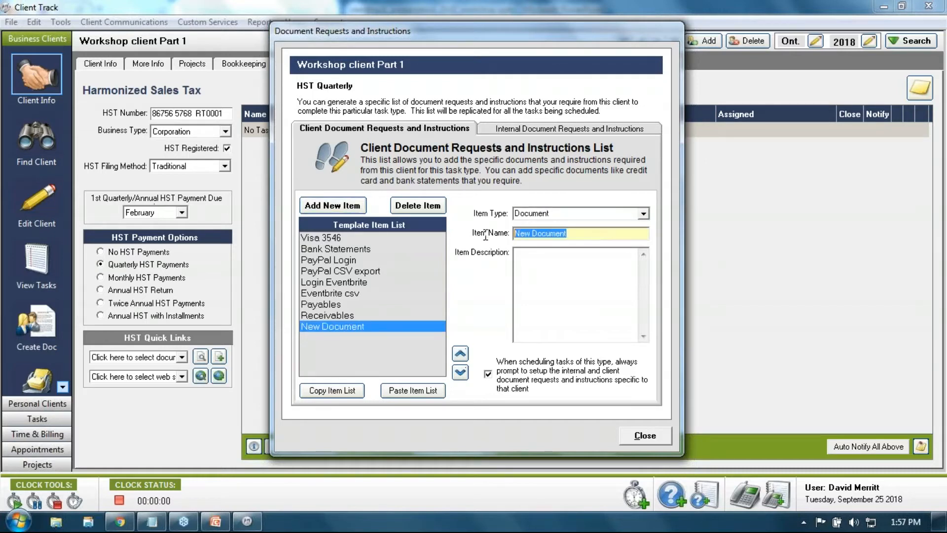
pyautogui.write('N')
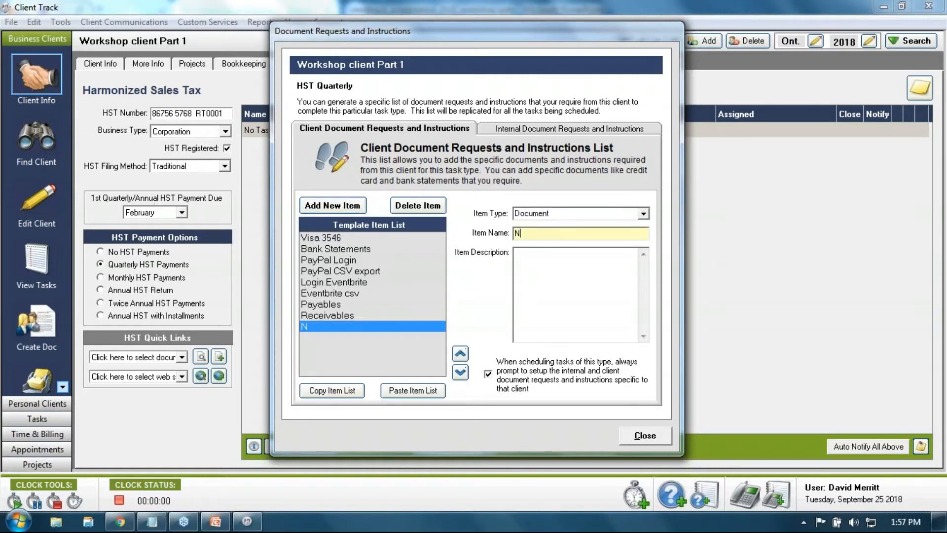
pyautogui.press('BackSpace')
pyautogui.write('MC 4657')
pyautogui.click(303, 206)
pyautogui.moveTo(573, 233); pyautogui.dragTo(474, 231)
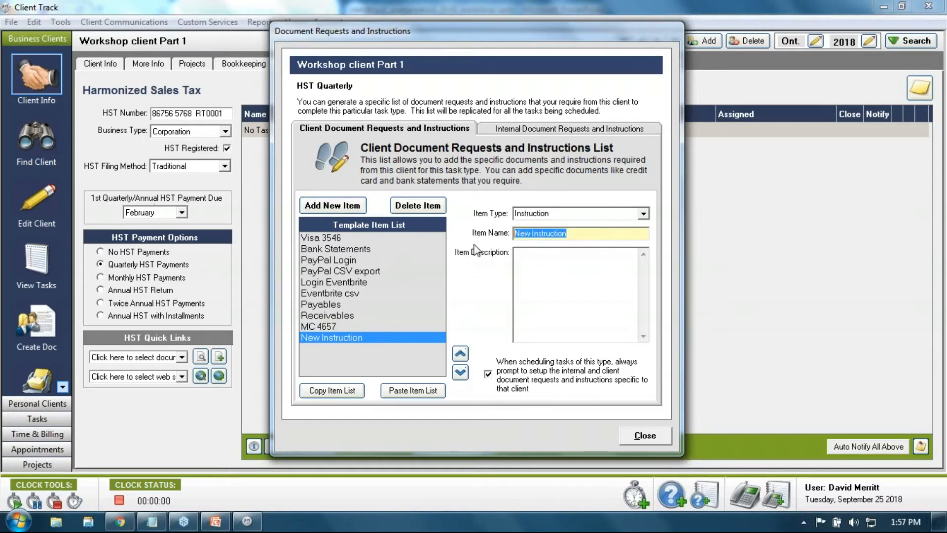
pyautogui.write('AMEX')
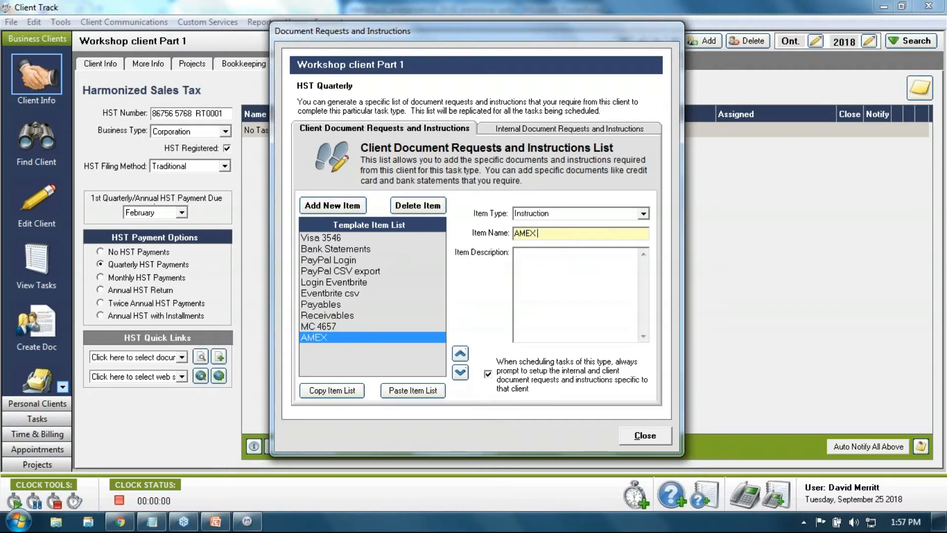
pyautogui.write(' 6867')
pyautogui.click(368, 250)
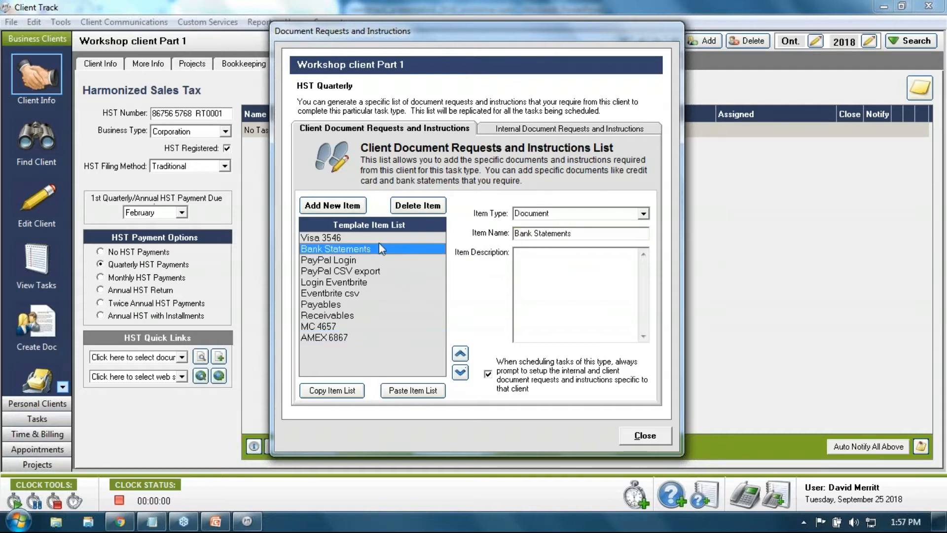
pyautogui.moveTo(587, 235); pyautogui.dragTo(471, 245)
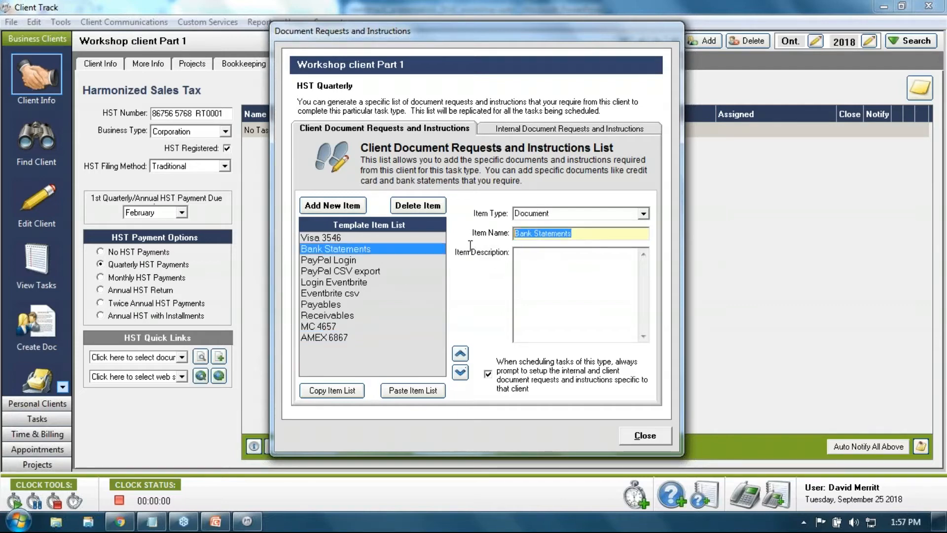
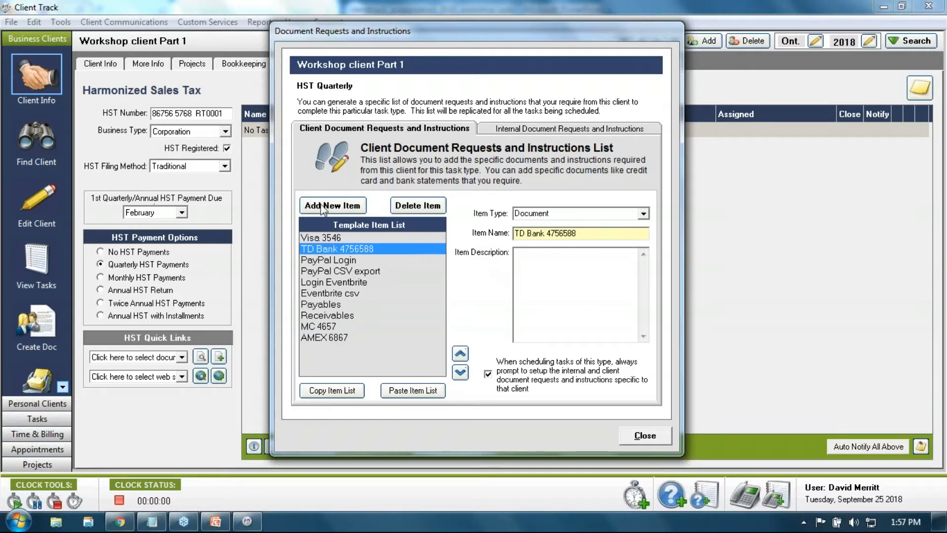
pyautogui.click(355, 206)
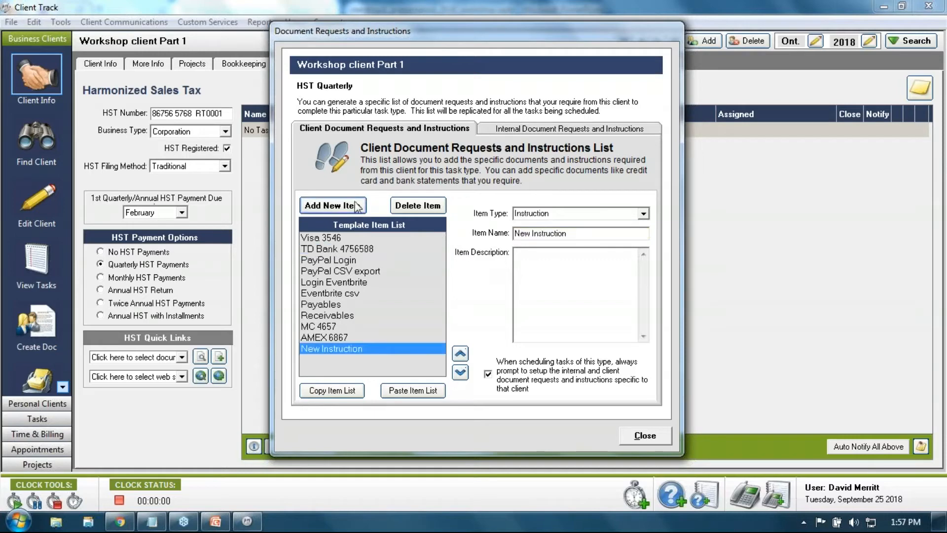
pyautogui.click(641, 216)
pyautogui.click(607, 236)
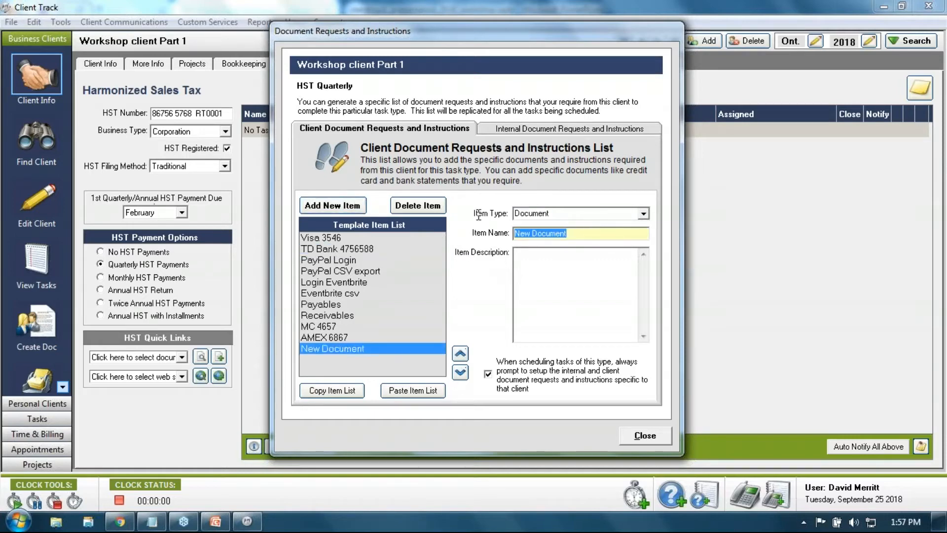
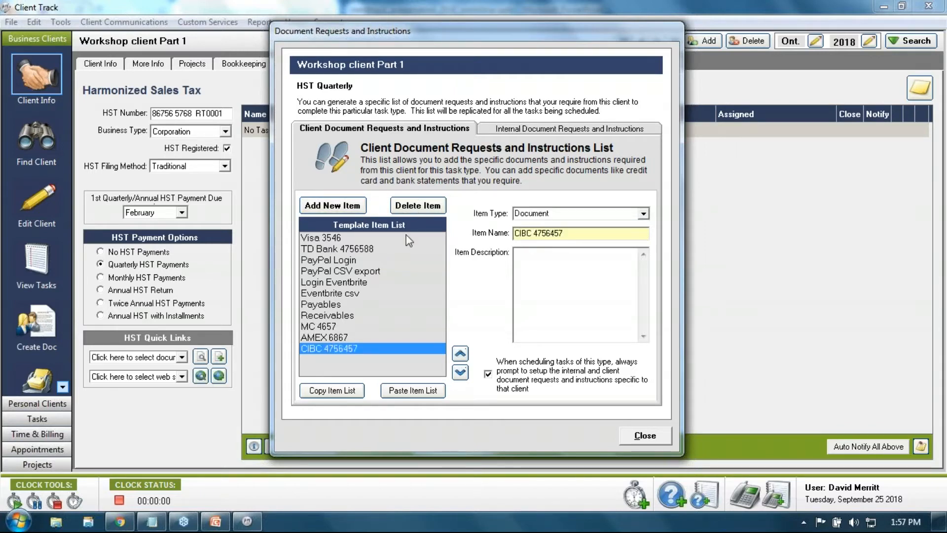
# Delete the Login Eventbrite and Eventbrite csv items
pyautogui.click(343, 283)
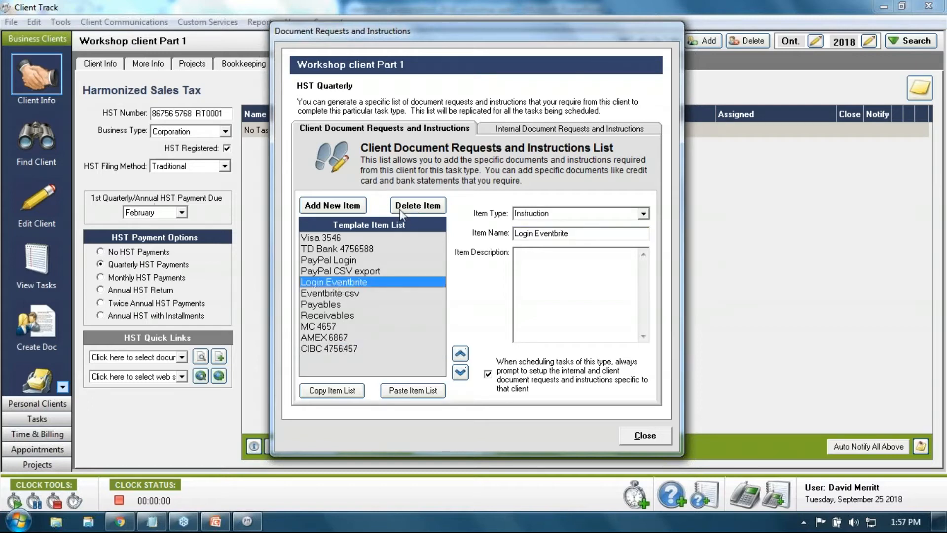
pyautogui.click(399, 209)
pyautogui.click(350, 284)
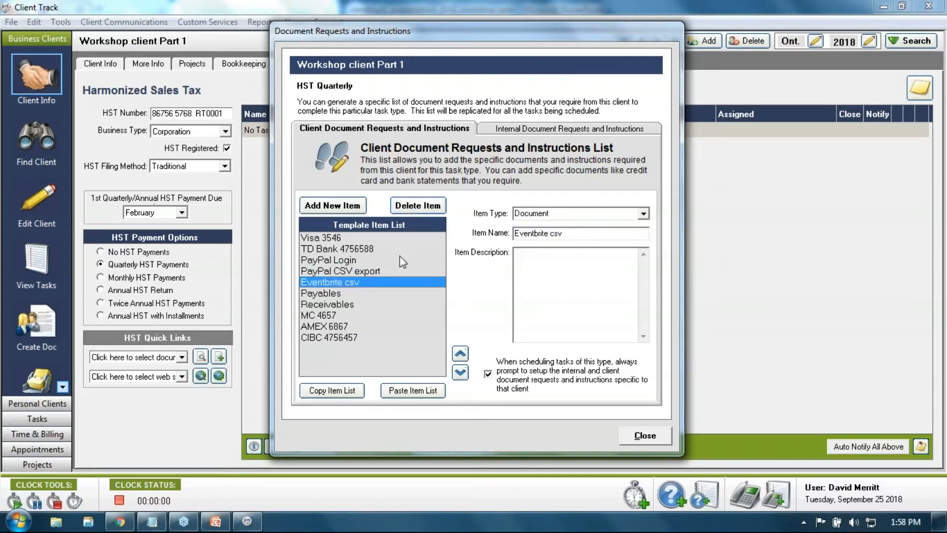
pyautogui.click(403, 205)
# Move the MC 4657 and AMEX 6867 entries up near the top of the list
pyautogui.click(337, 304)
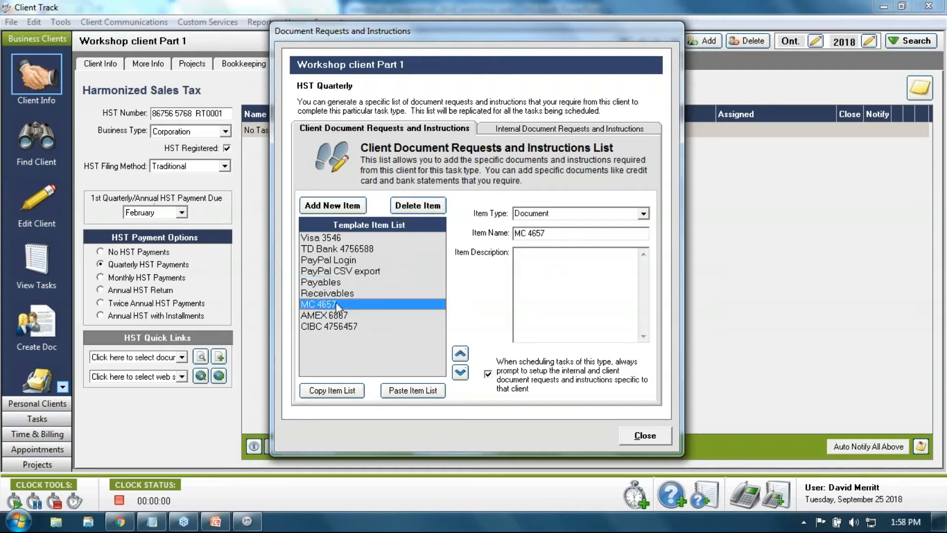
pyautogui.click(461, 353)
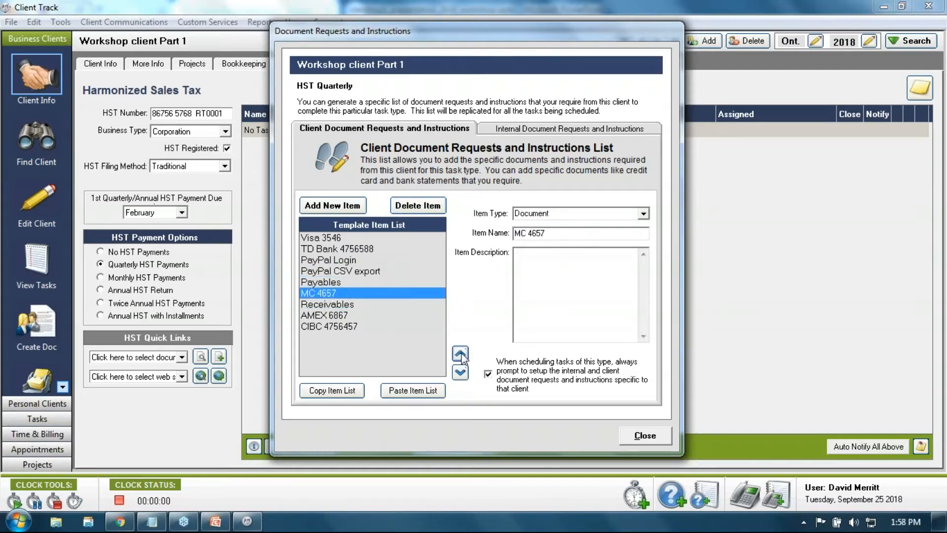
pyautogui.click(461, 354)
pyautogui.click(460, 353)
pyautogui.click(460, 353)
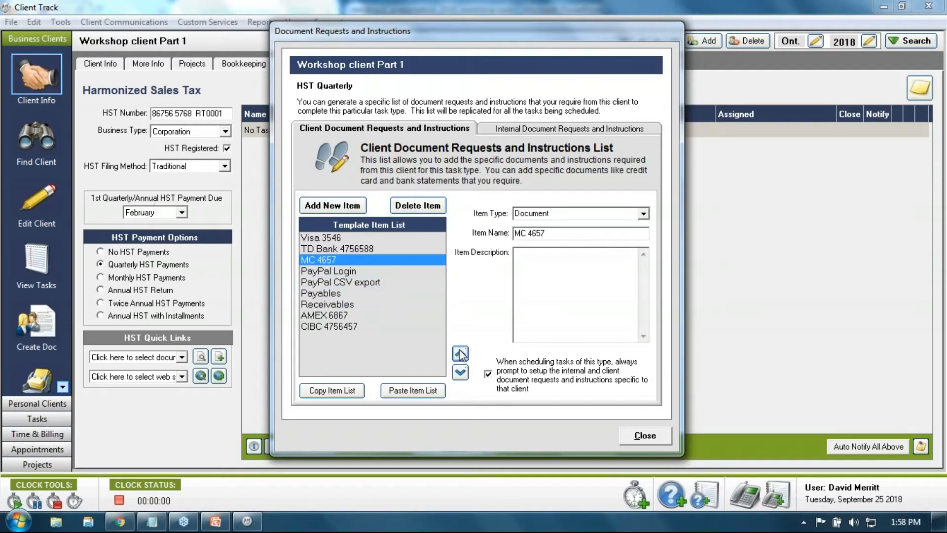
pyautogui.click(461, 353)
pyautogui.click(332, 315)
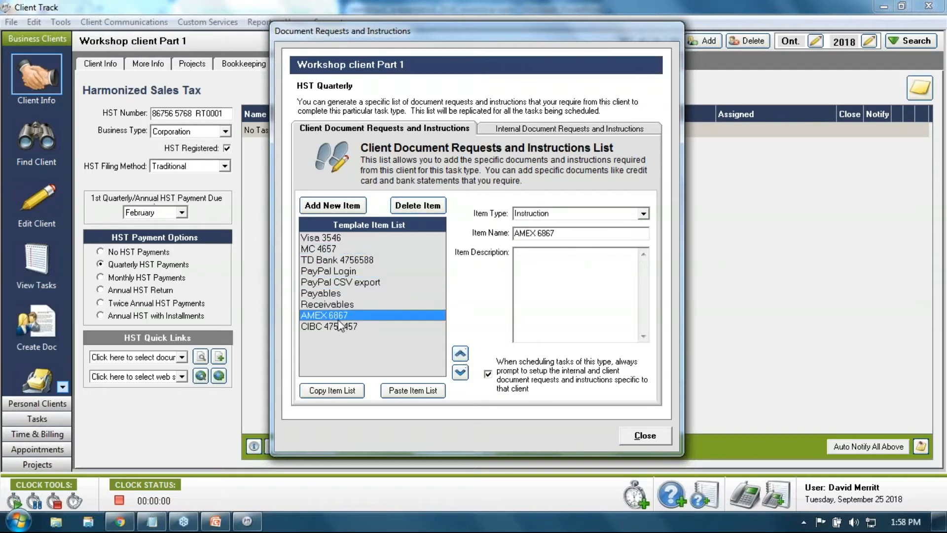
pyautogui.click(460, 354)
pyautogui.click(460, 353)
pyautogui.click(460, 353)
pyautogui.click(461, 354)
pyautogui.click(461, 354)
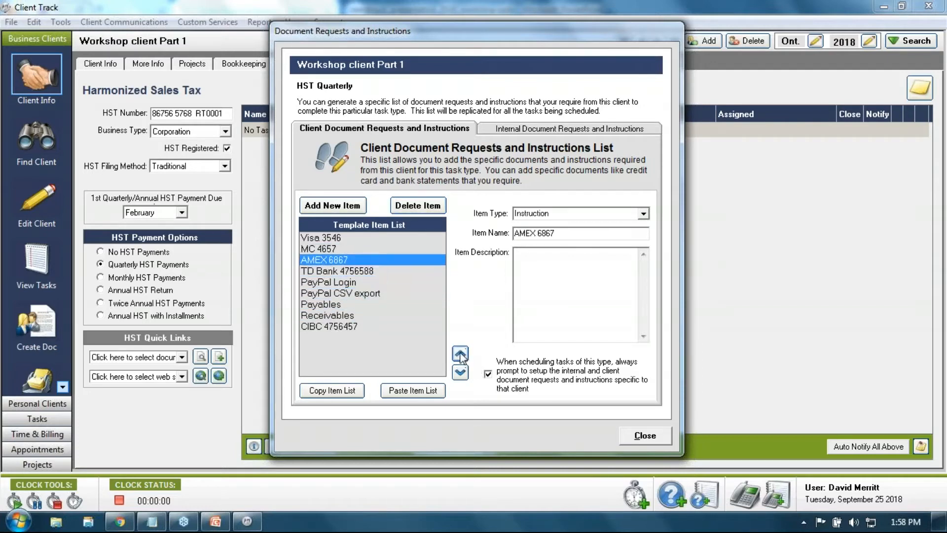
pyautogui.click(319, 327)
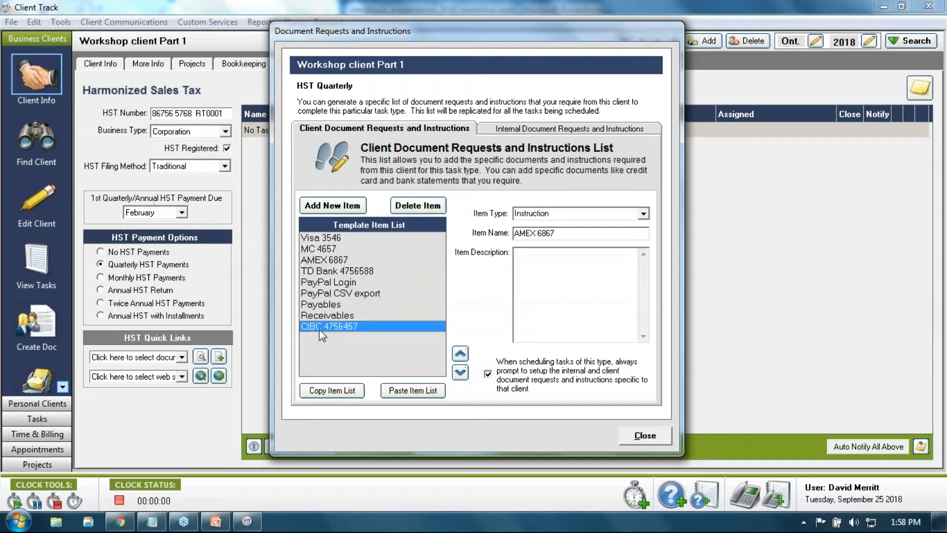
pyautogui.click(460, 353)
pyautogui.click(460, 354)
pyautogui.click(460, 353)
pyautogui.click(459, 353)
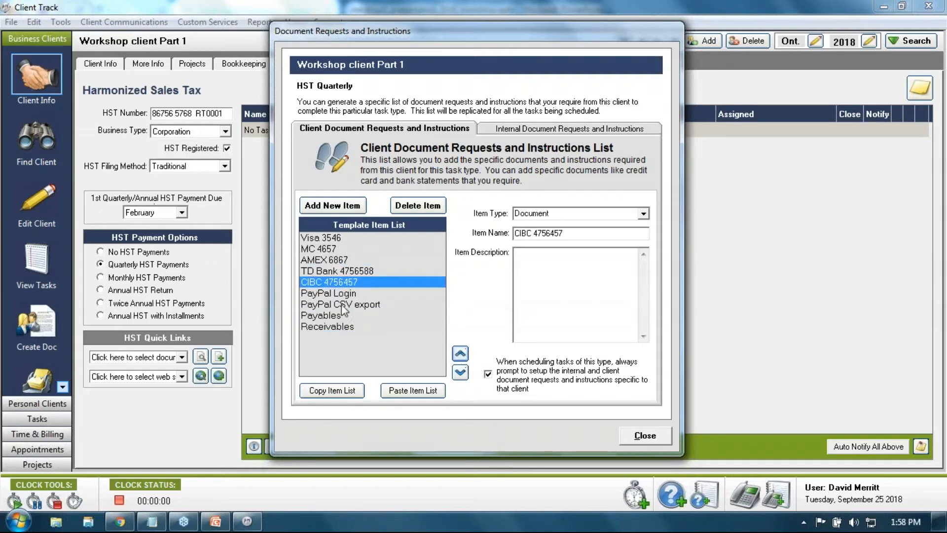
pyautogui.click(329, 293)
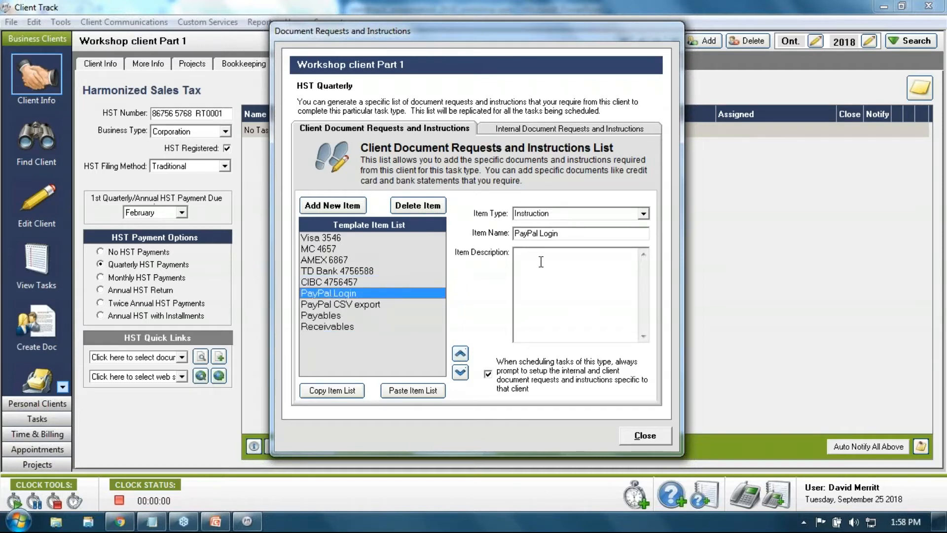
# Begin the PayPal Login description with 'Username:' and 'Password' lines
pyautogui.click(335, 281)
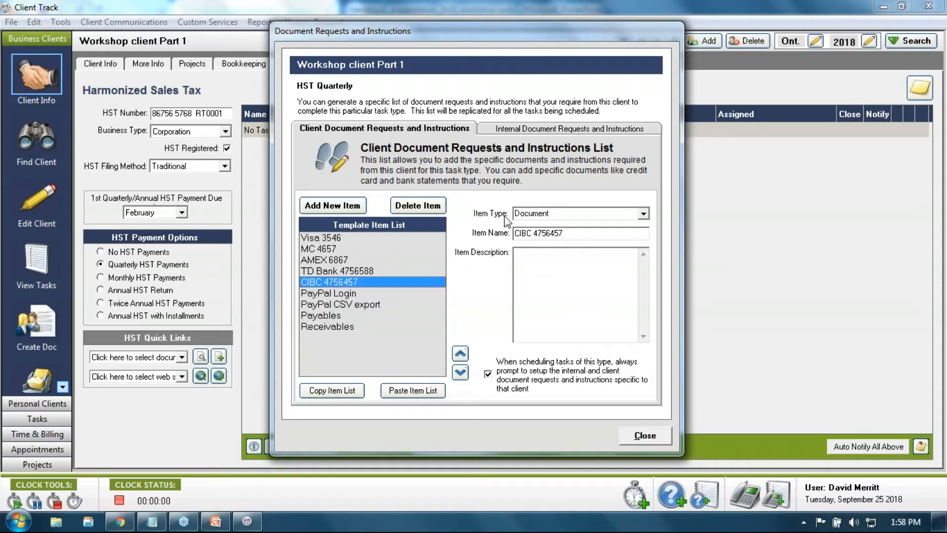
pyautogui.click(364, 294)
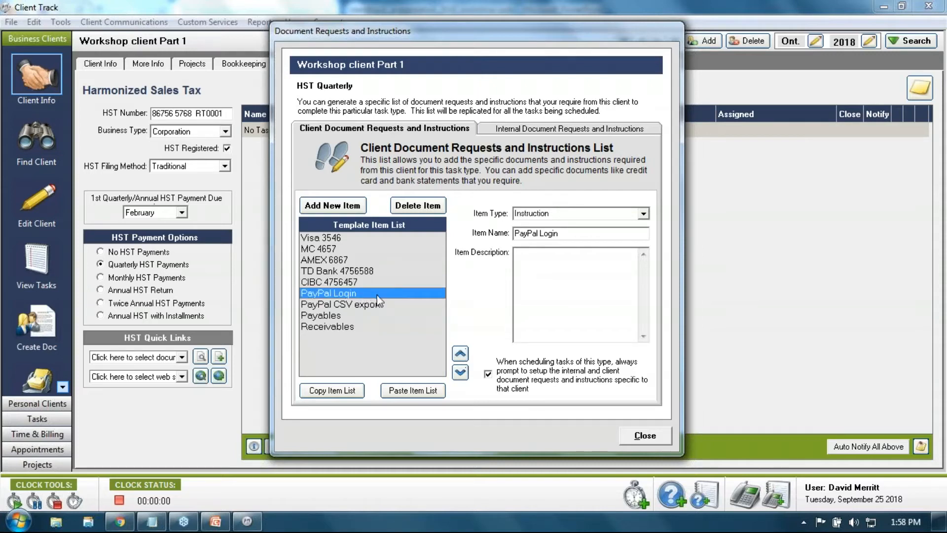
pyautogui.click(555, 278)
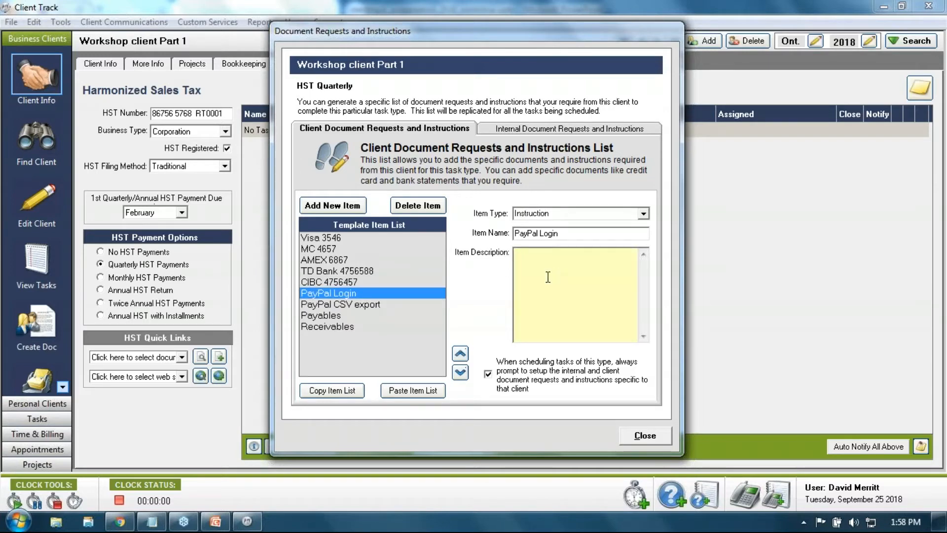
pyautogui.write('Username:')
pyautogui.press('Return')
pyautogui.write('Passw')
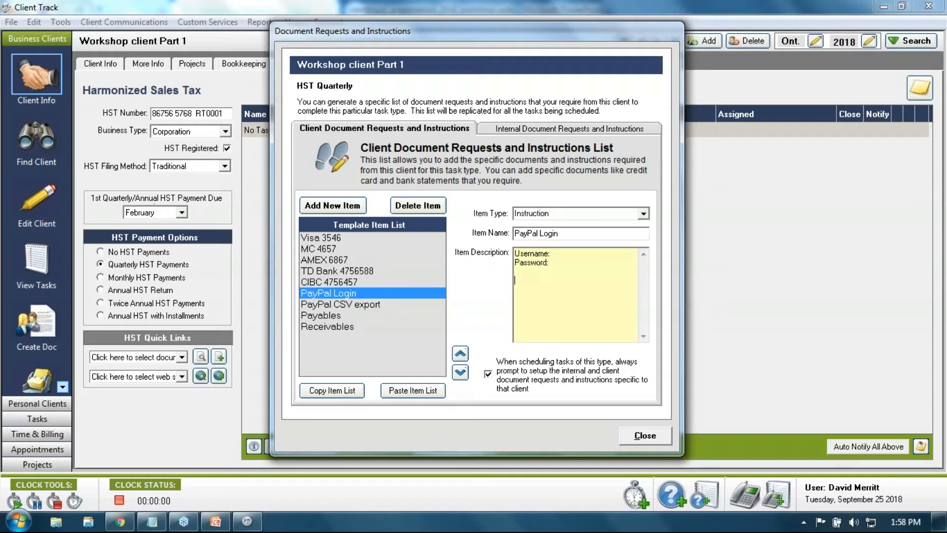
# Add steps: menu A, Click button B, create report with month date range, export to csv
pyautogui.write('menu A C')
pyautogui.write('lick butt')
pyautogui.write('onb')
pyautogui.press('BackSpace')
pyautogui.write('B')
pyautogui.press('Return')
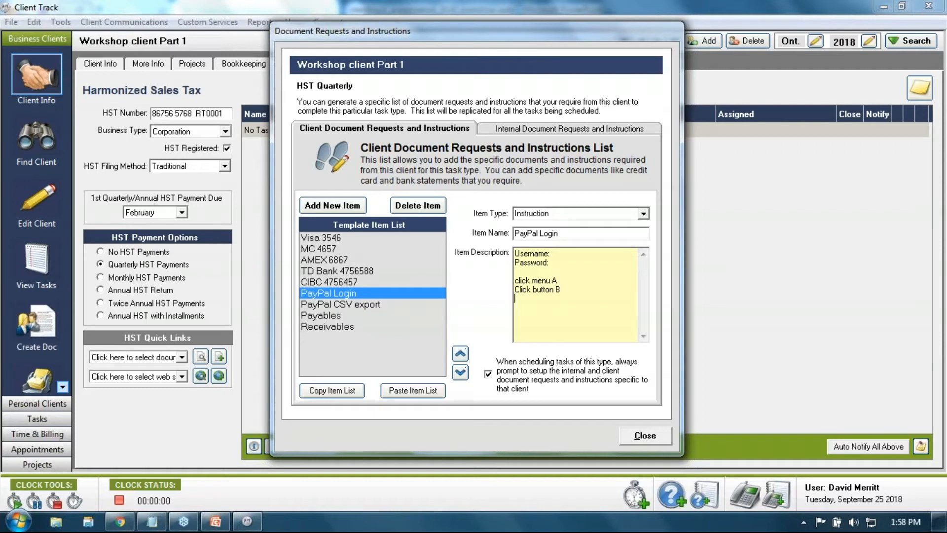
pyautogui.write('crate report with month date range')
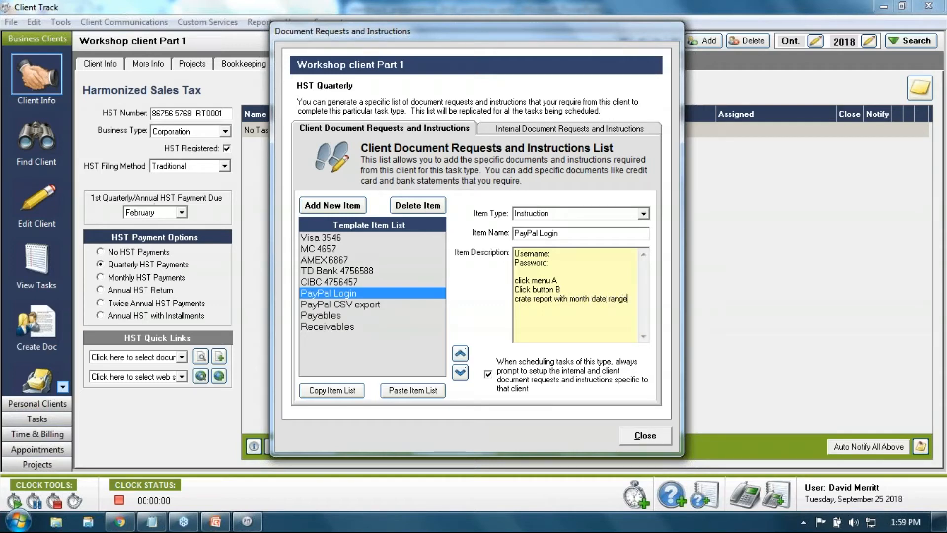
pyautogui.press('Return')
pyautogui.write('export to csve')
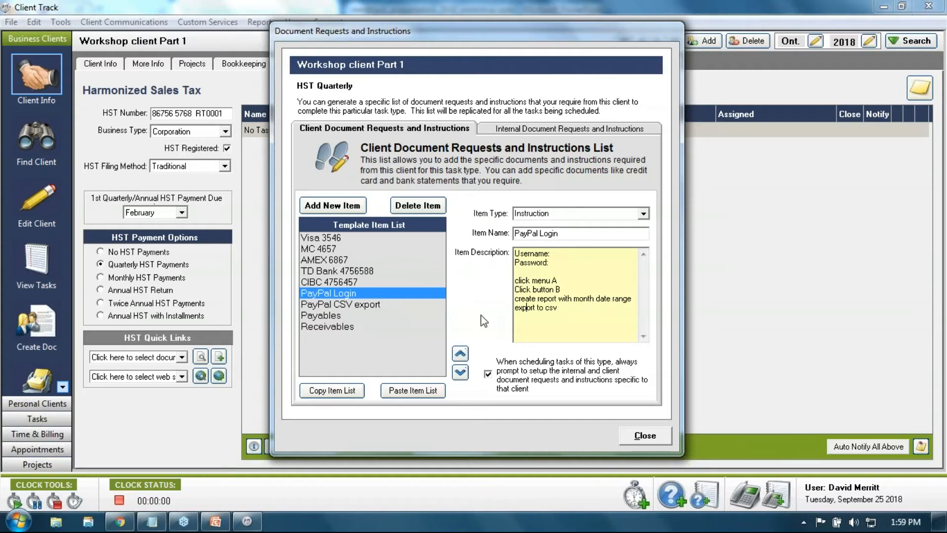
# Review the PayPal CSV export, Payables and Receivables items, then switch to Internal Document Requests
pyautogui.click(557, 307)
pyautogui.doubleClick(557, 307)
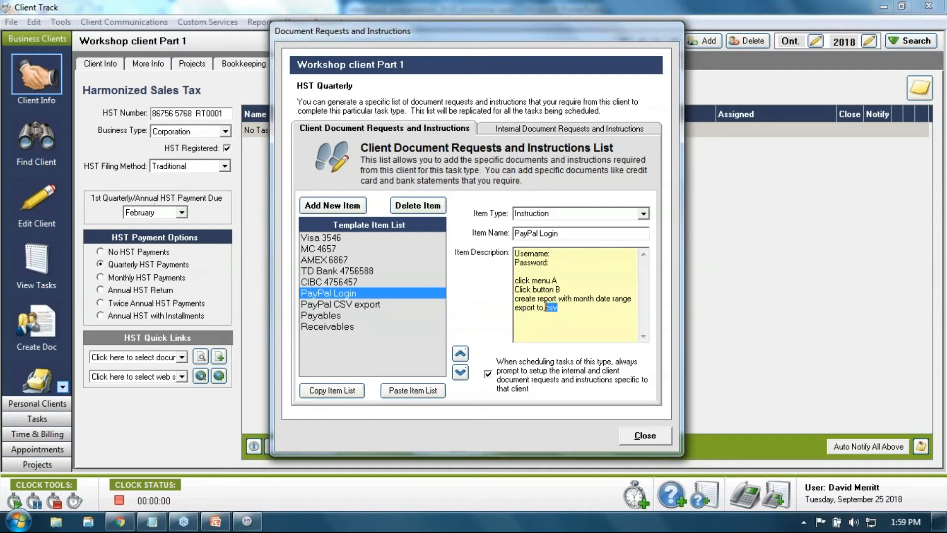
pyautogui.click(371, 303)
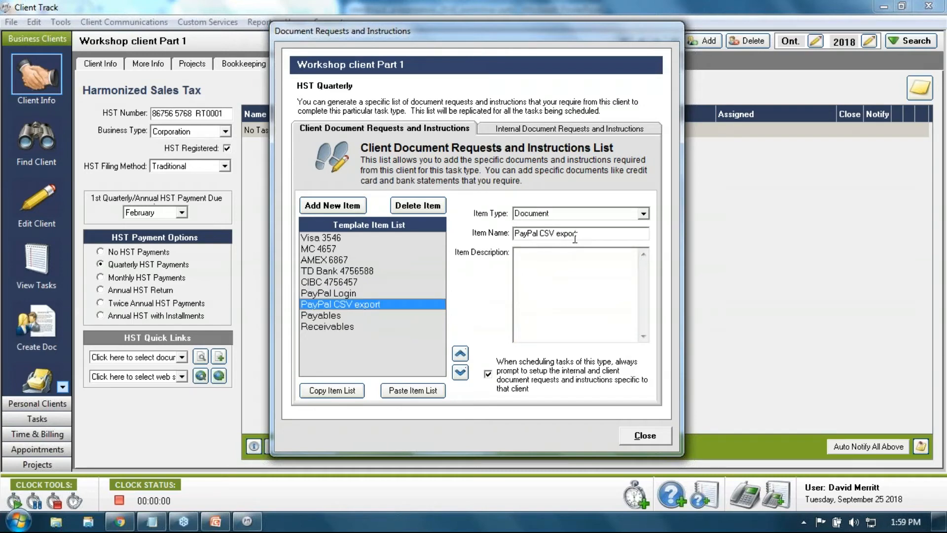
pyautogui.click(321, 294)
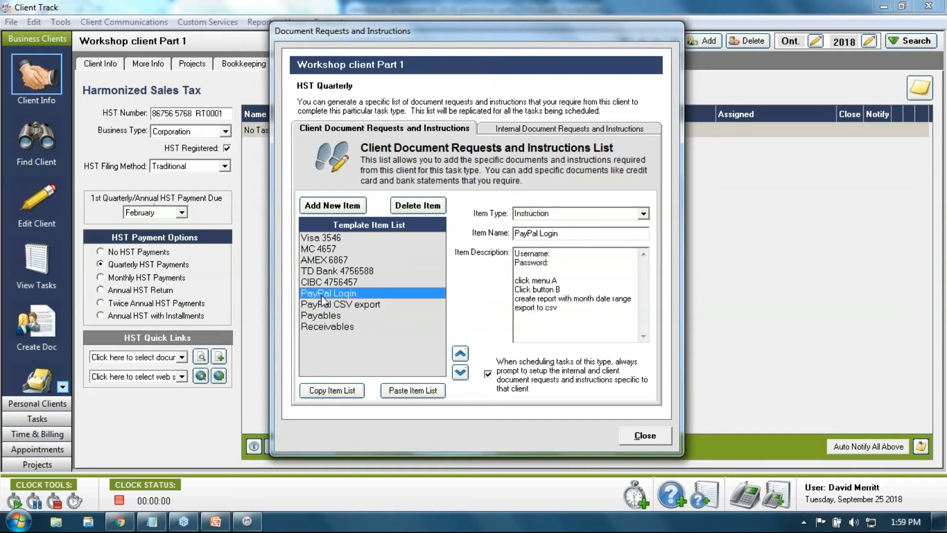
pyautogui.click(327, 302)
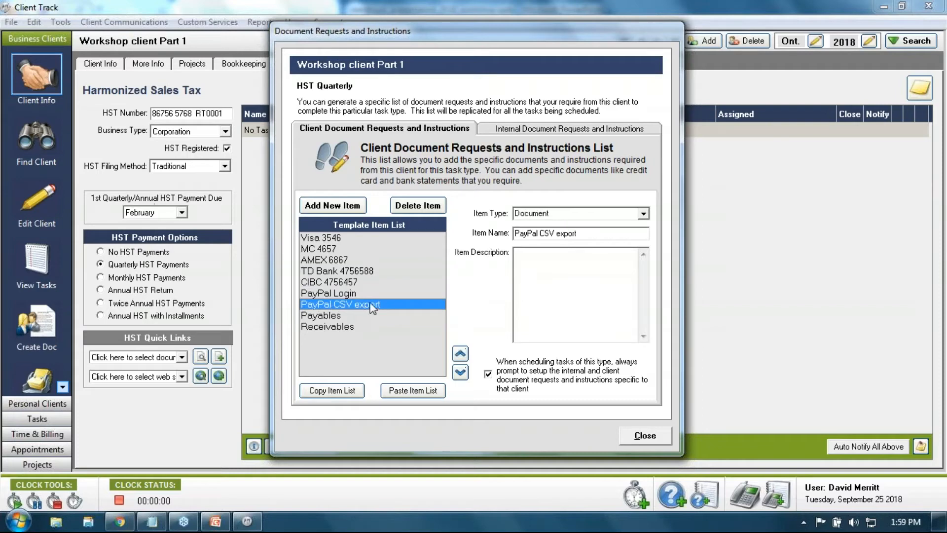
pyautogui.click(330, 317)
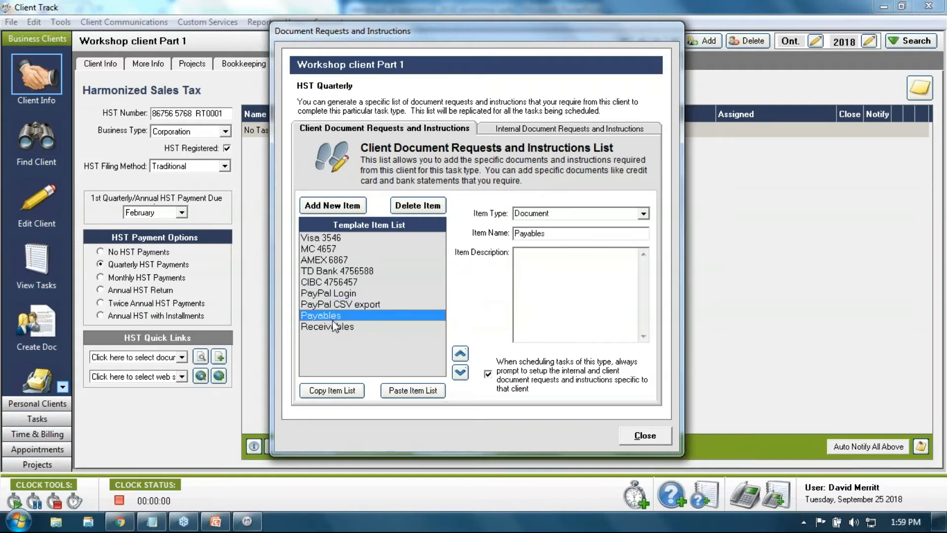
pyautogui.click(334, 327)
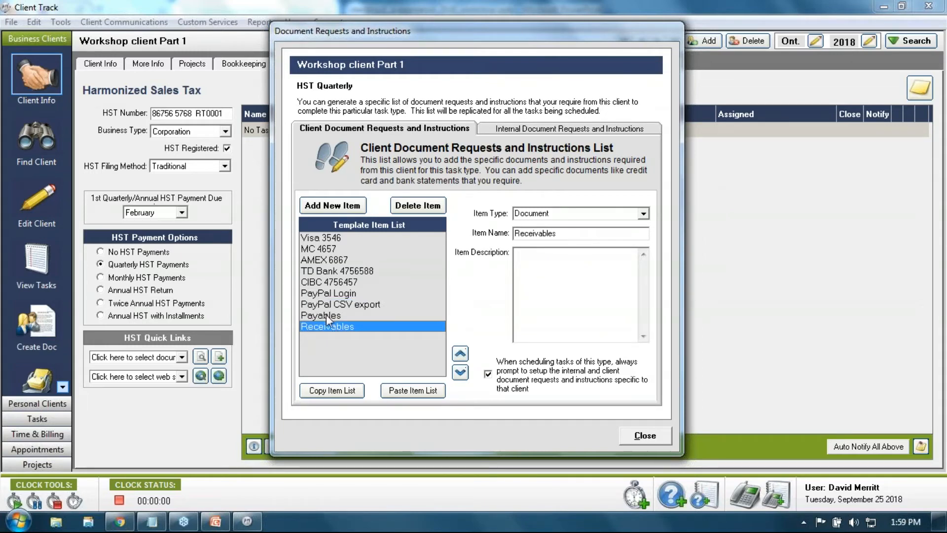
pyautogui.click(327, 314)
pyautogui.click(328, 327)
pyautogui.click(518, 129)
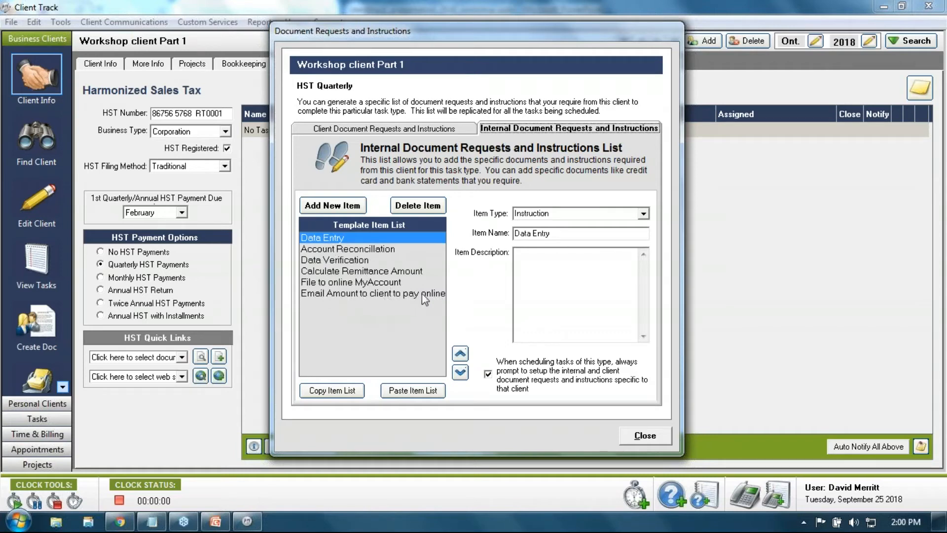
# Check the Account Reconciliation and Data Verification instructions, then close to schedule the 2018 tasks
pyautogui.click(337, 251)
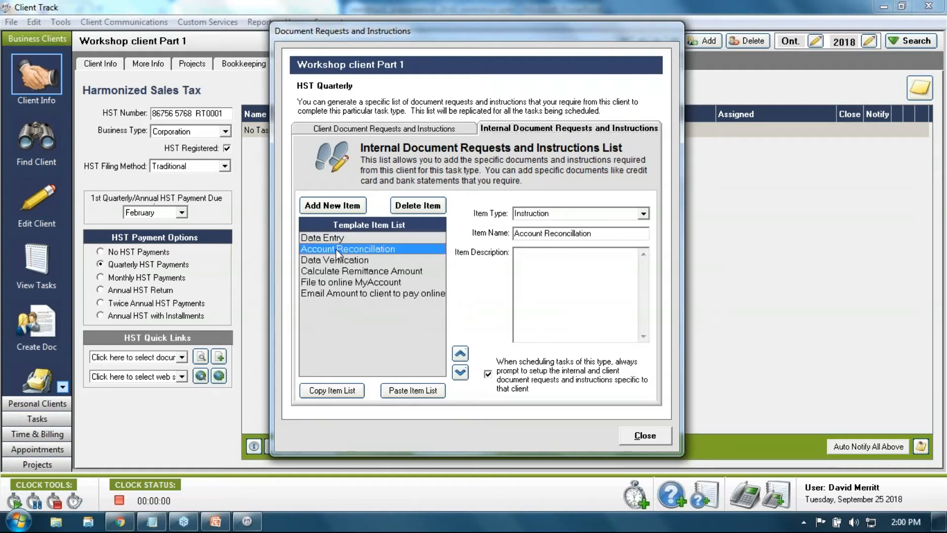
pyautogui.click(398, 129)
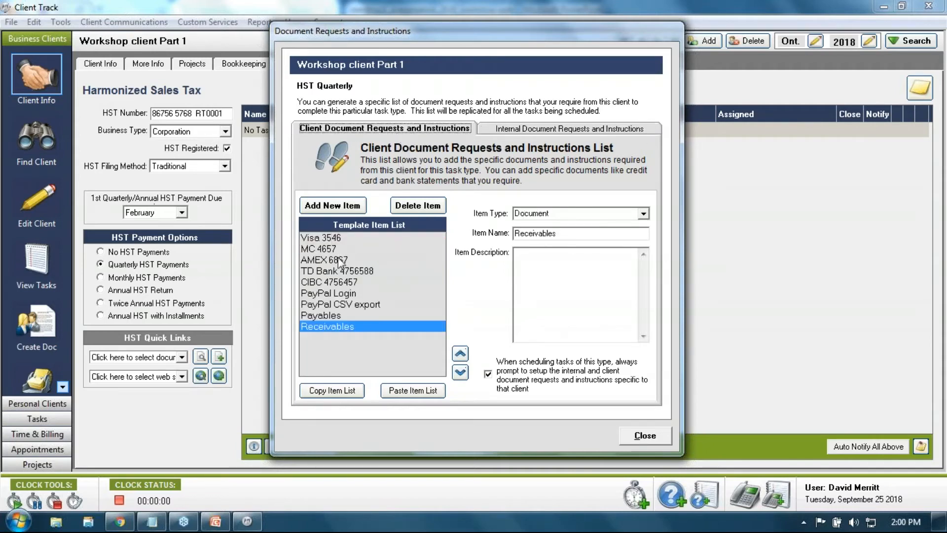
pyautogui.click(485, 132)
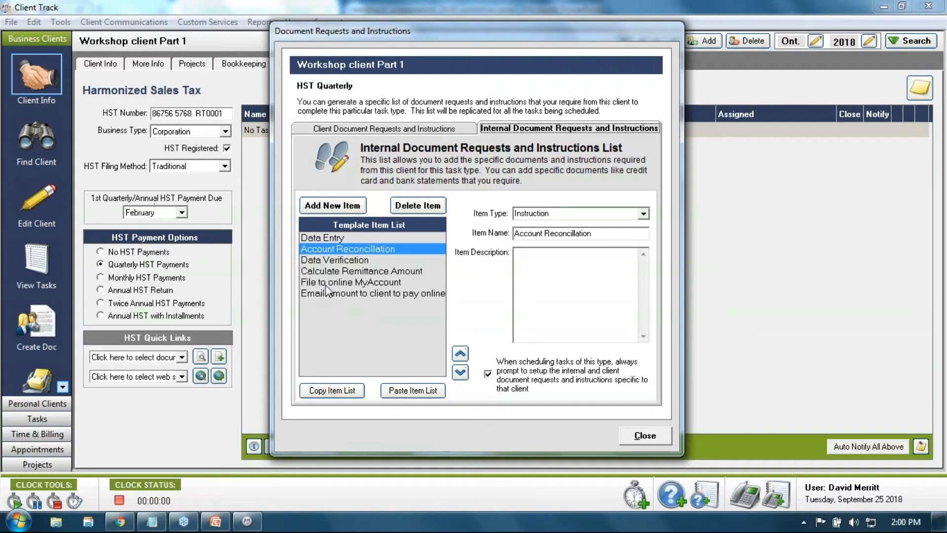
pyautogui.click(315, 239)
pyautogui.click(326, 250)
pyautogui.click(327, 261)
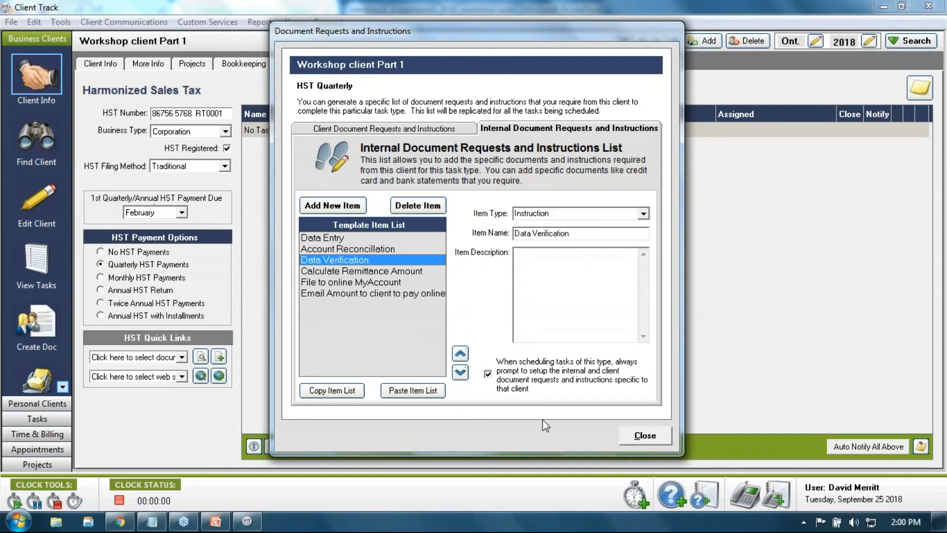
pyautogui.click(644, 435)
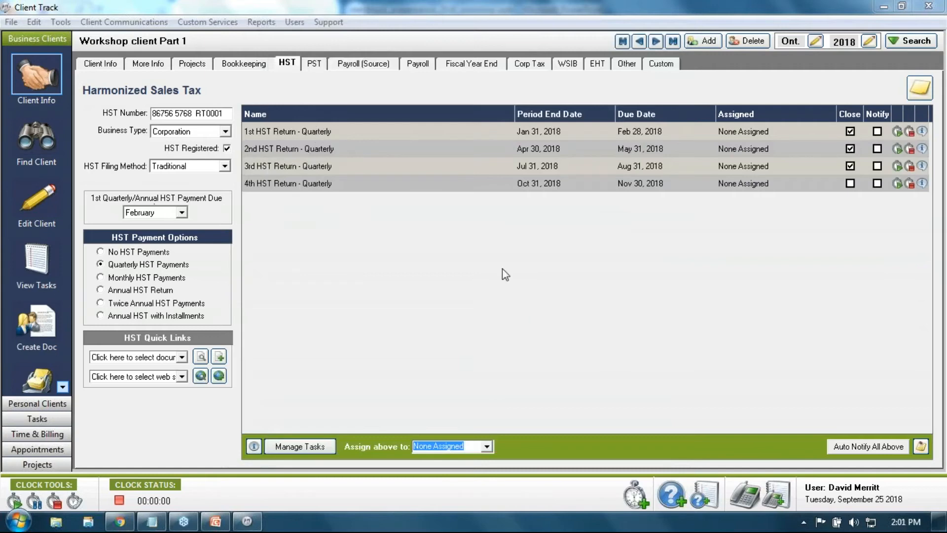
# Open the 4th HST Return - Quarterly task (due November 30, 2018) and preview its client document checklist
pyautogui.click(922, 183)
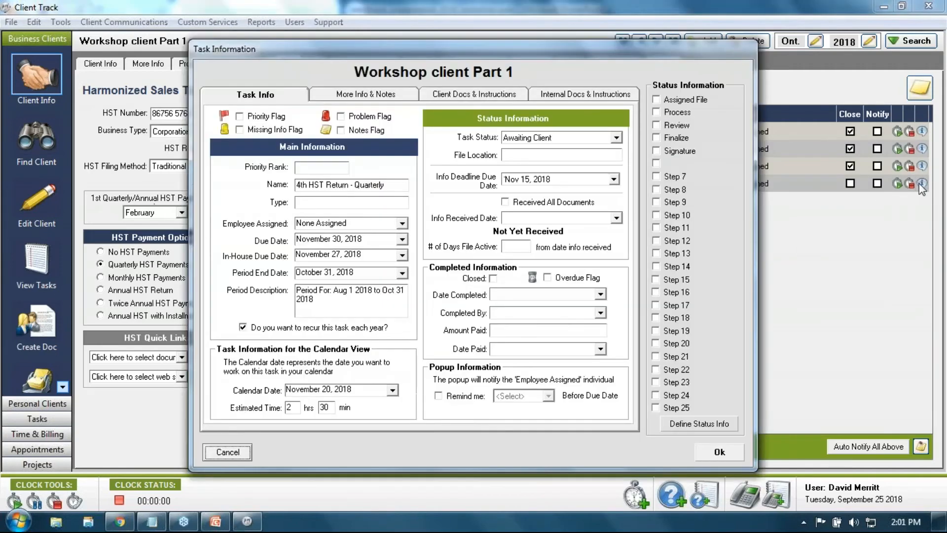
pyautogui.click(475, 95)
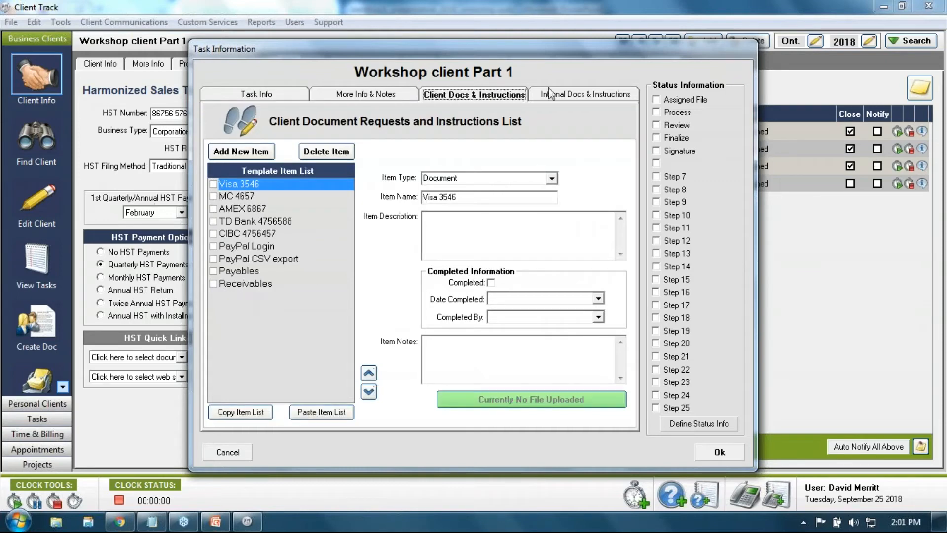
pyautogui.click(296, 96)
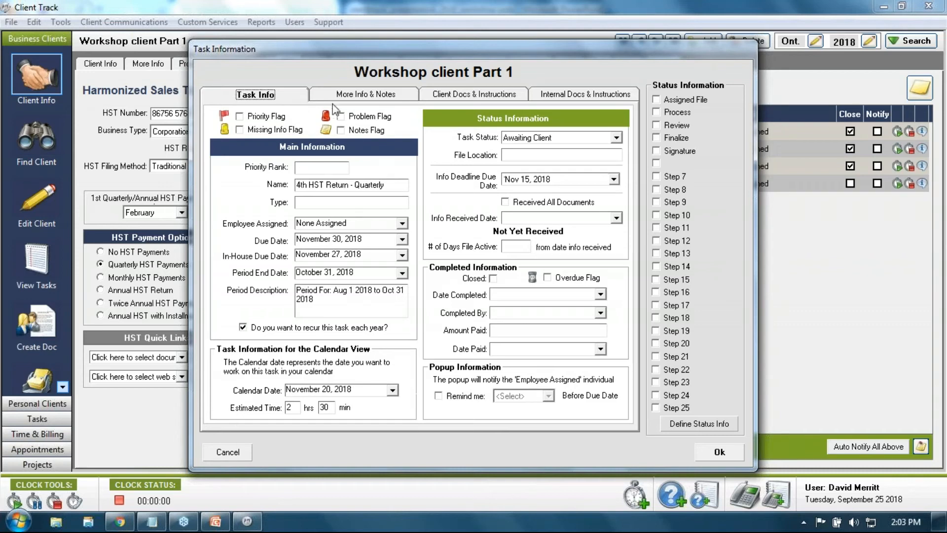
pyautogui.click(446, 96)
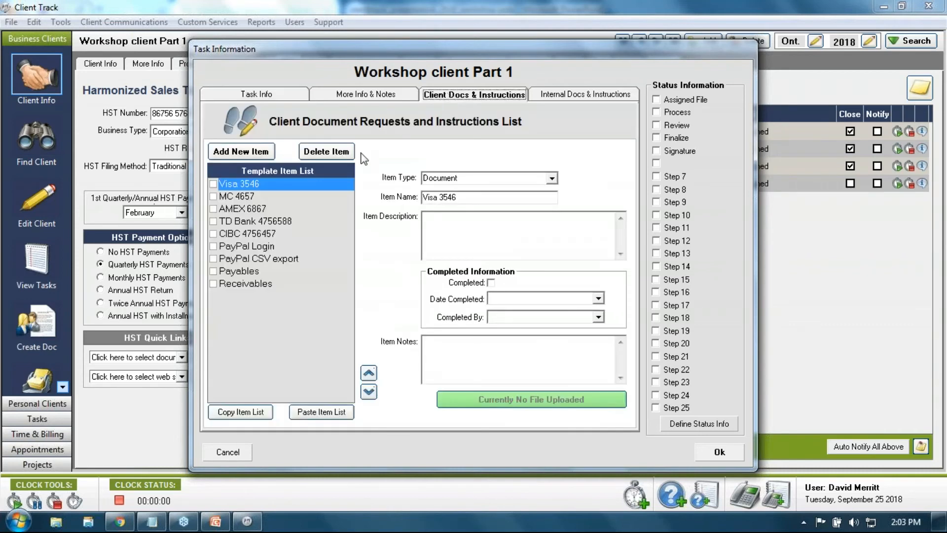
pyautogui.click(213, 185)
pyautogui.click(217, 202)
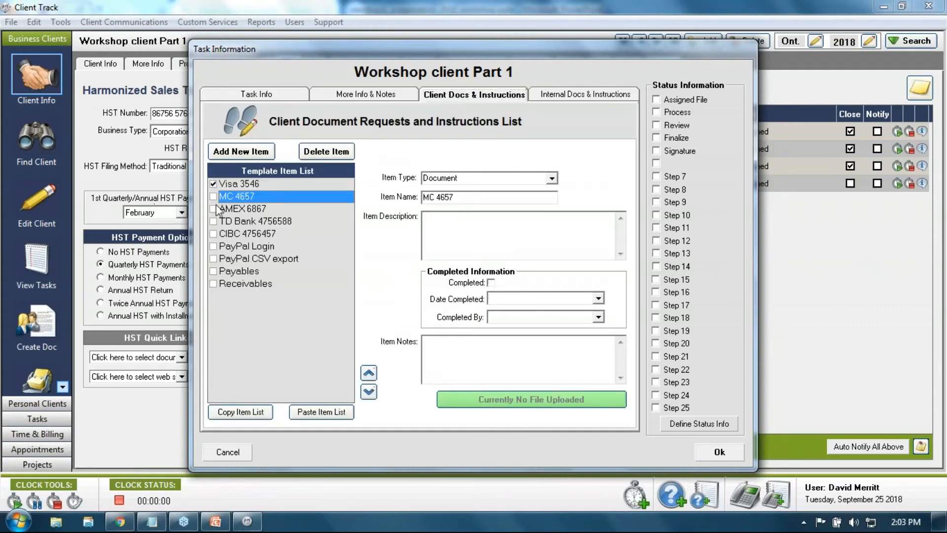
pyautogui.click(213, 196)
pyautogui.click(214, 208)
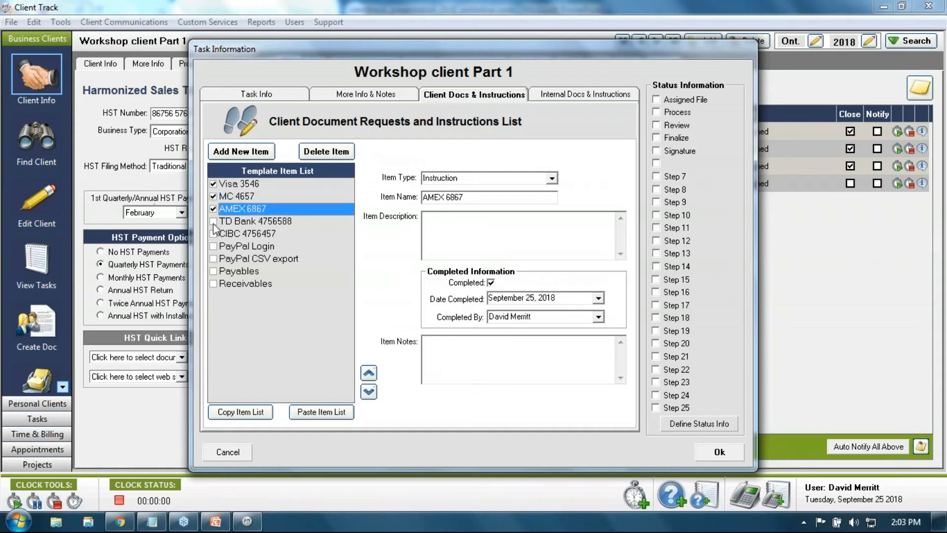
pyautogui.click(215, 233)
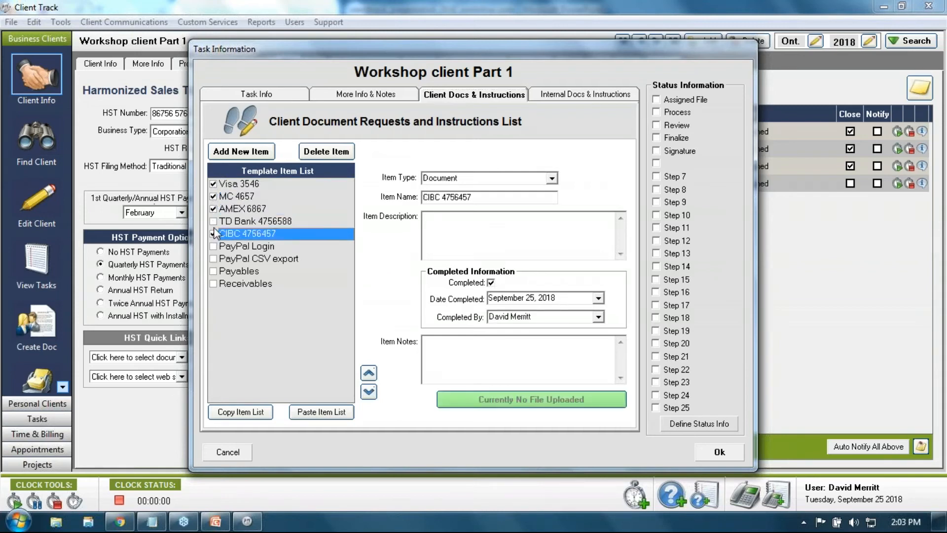
pyautogui.click(214, 221)
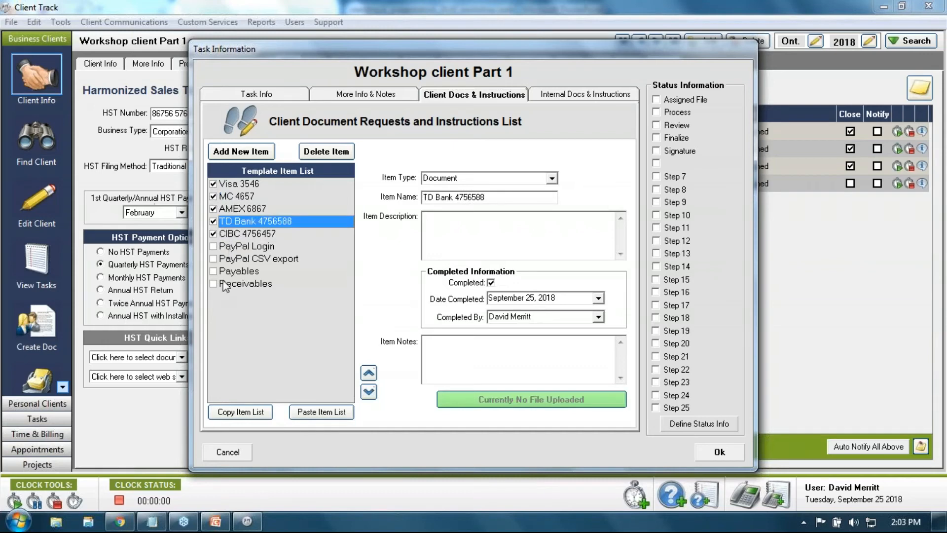
pyautogui.click(214, 246)
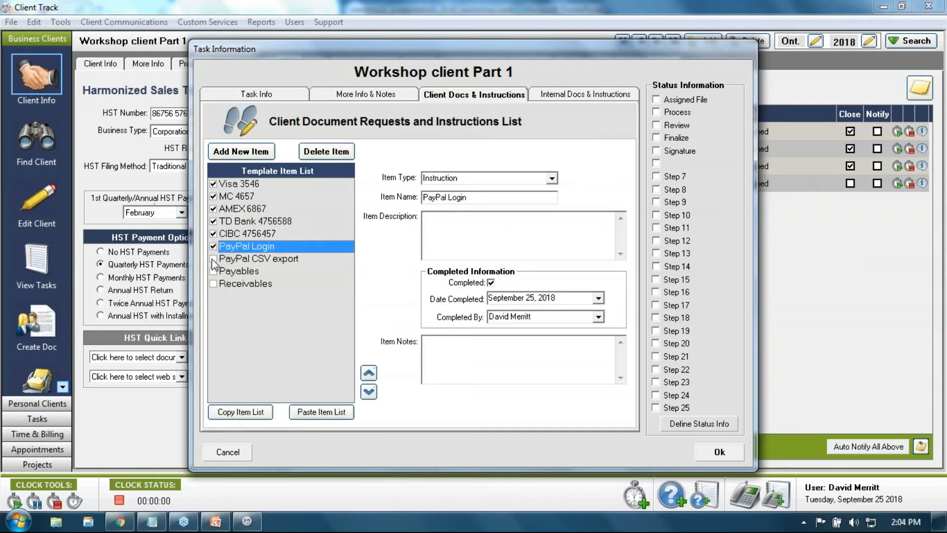
pyautogui.click(214, 259)
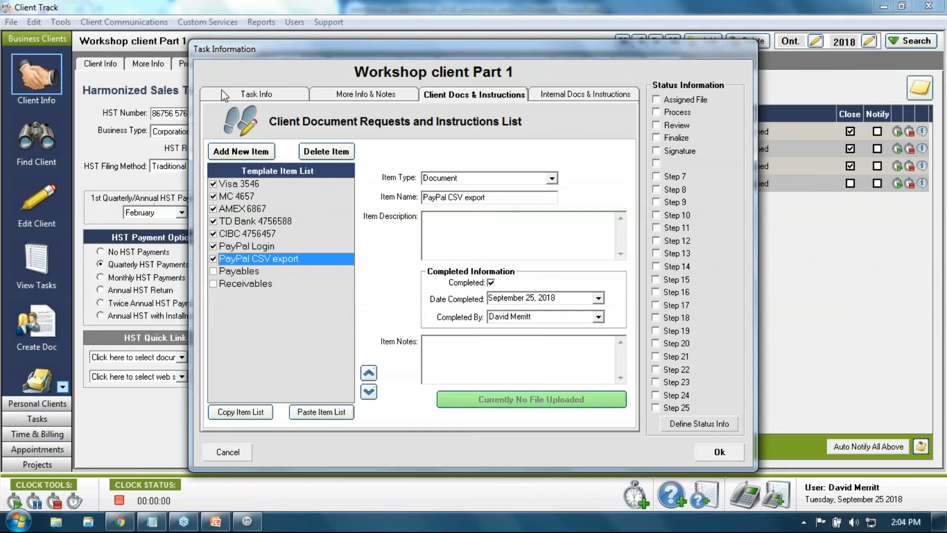
# Tick the remaining Payables and Receivables items so all documents count as received Sep 25, 2018
pyautogui.click(242, 95)
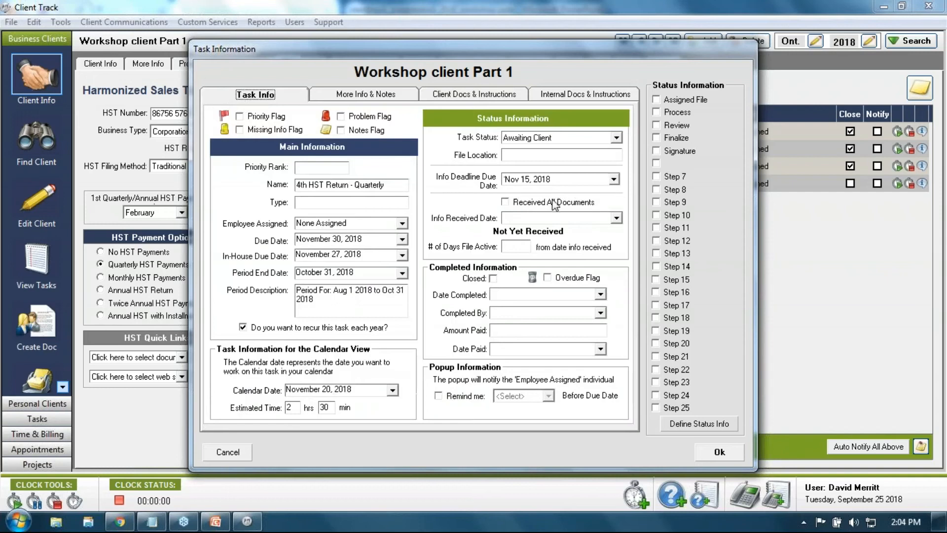
pyautogui.click(441, 96)
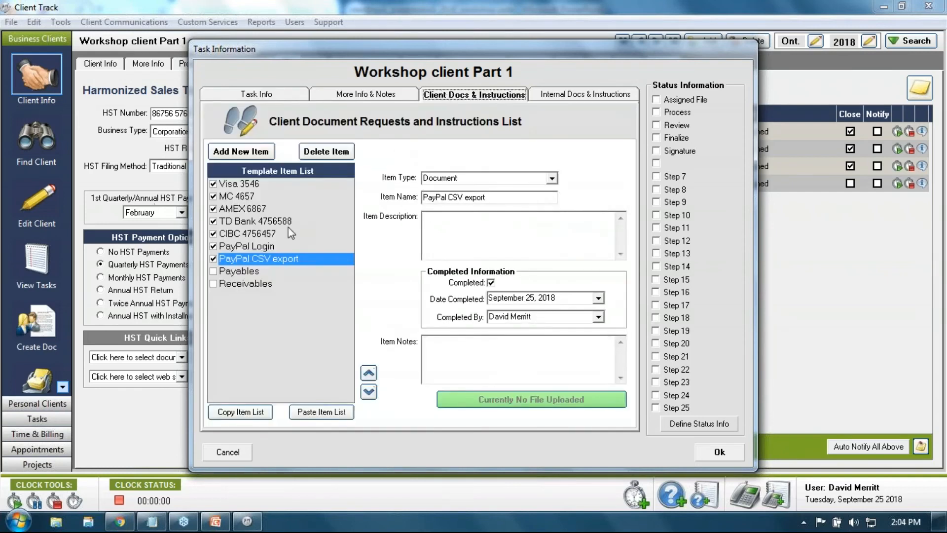
pyautogui.click(261, 235)
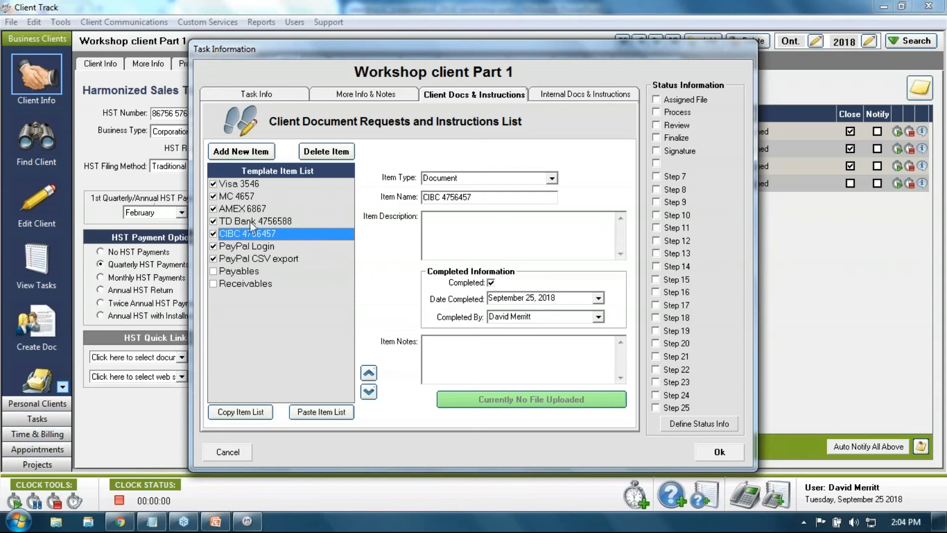
pyautogui.click(214, 272)
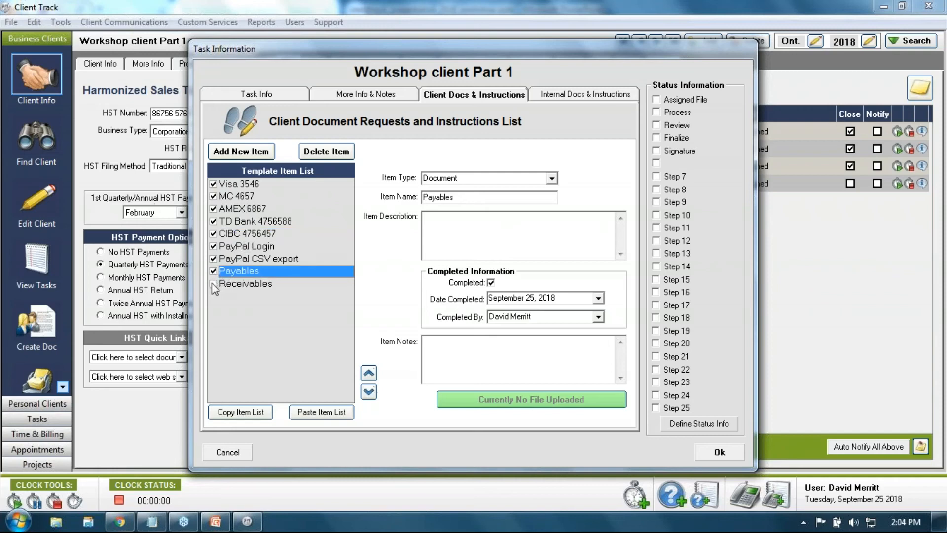
pyautogui.click(213, 283)
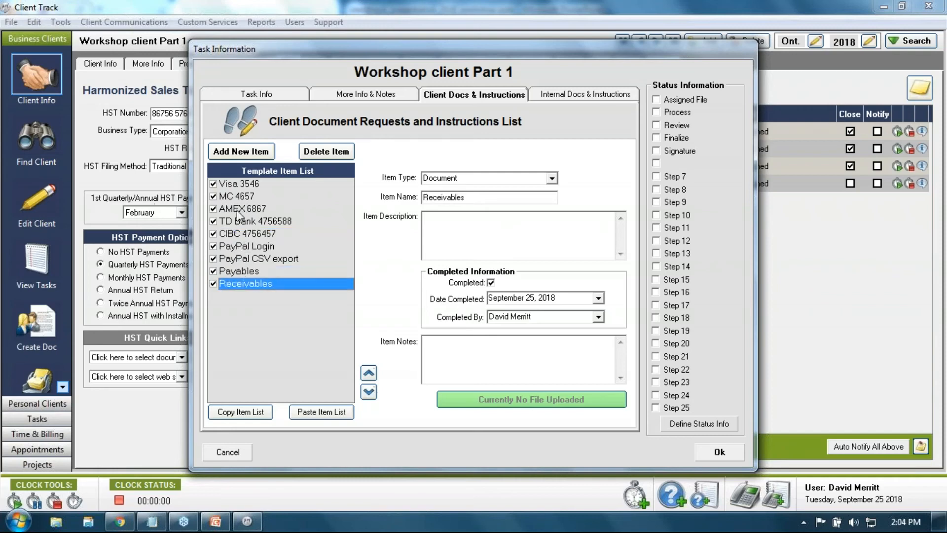
pyautogui.click(246, 99)
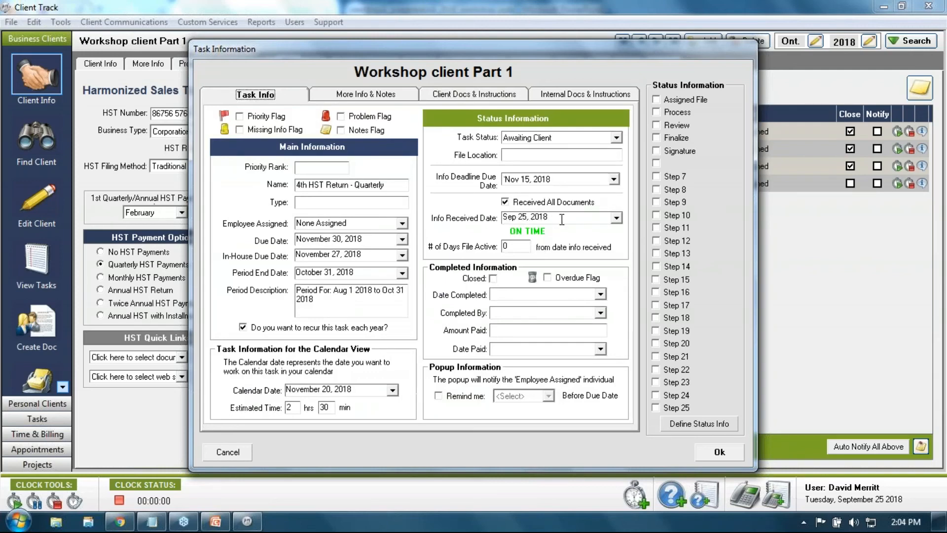
# Select the Info Received Date and bring back the fully ticked client document checklist
pyautogui.moveTo(563, 218); pyautogui.dragTo(503, 217)
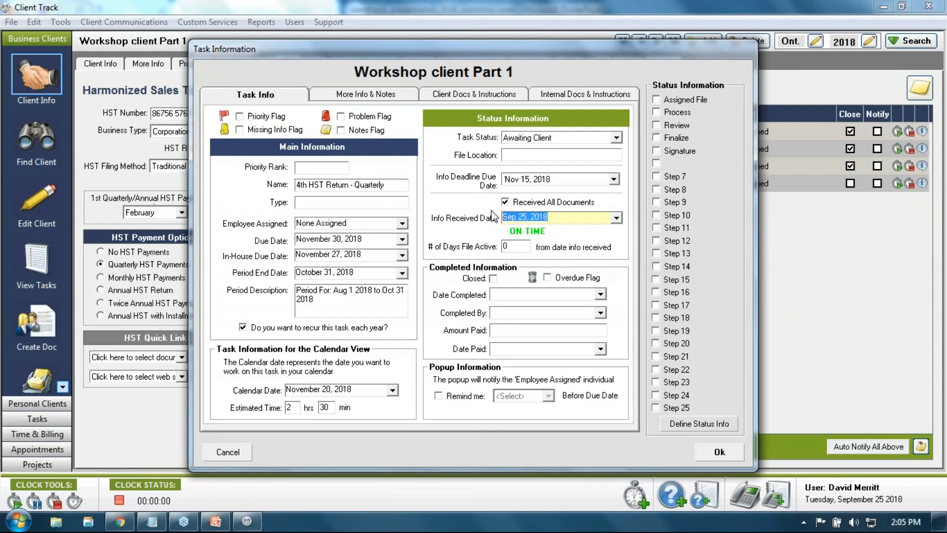
pyautogui.click(439, 96)
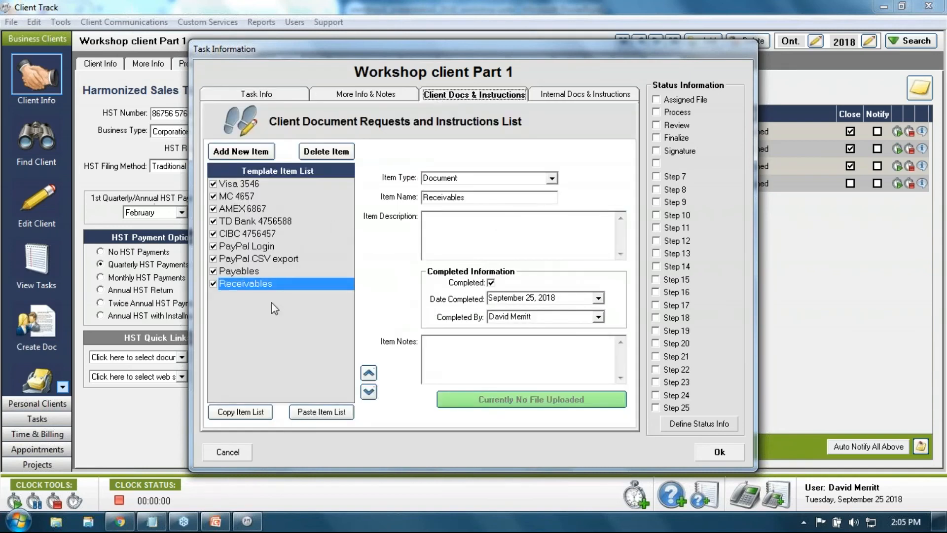
# Change the Q4 task's status to In Progress, then review the fully ticked document checklist
pyautogui.click(258, 95)
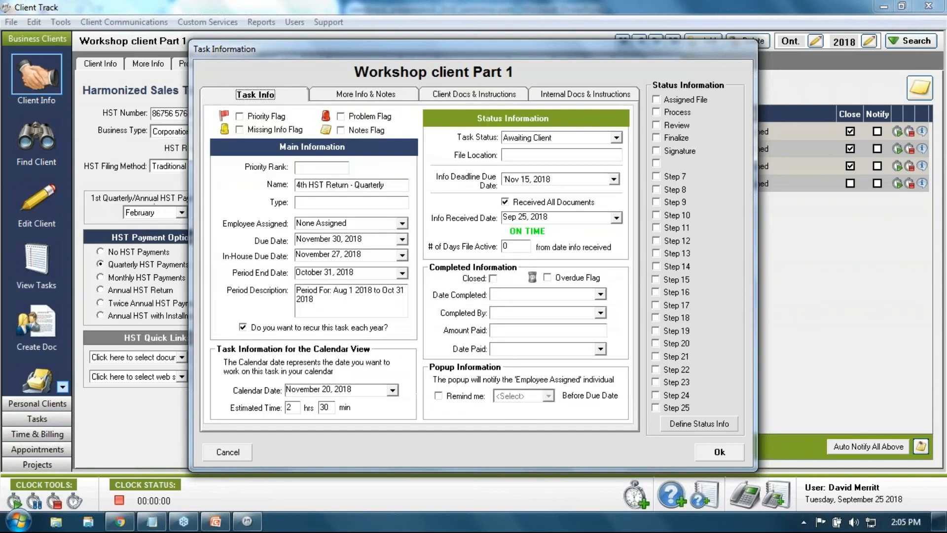
pyautogui.click(618, 138)
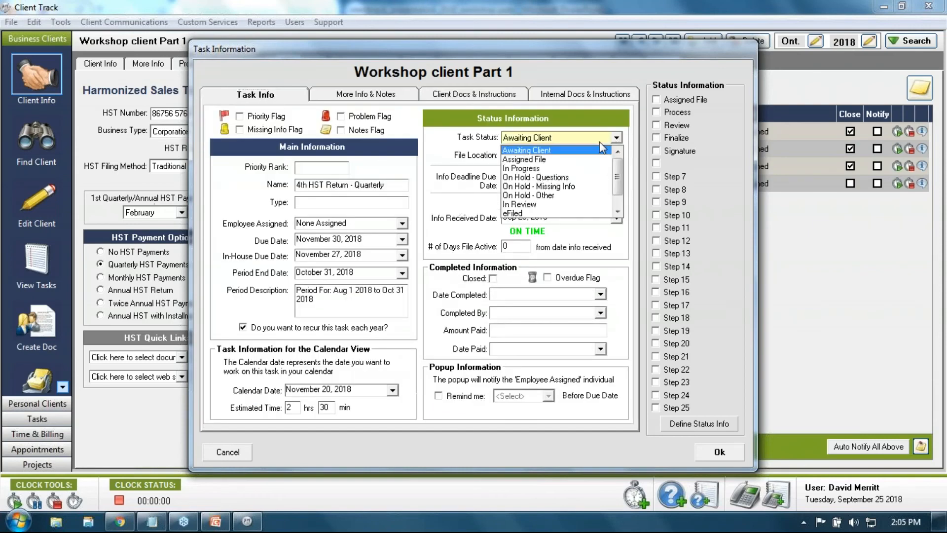
pyautogui.click(585, 168)
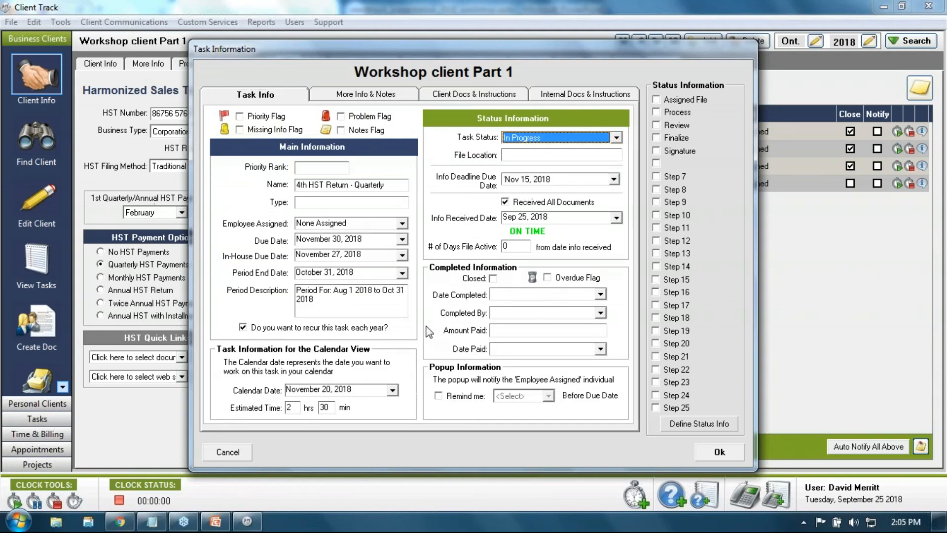
pyautogui.click(441, 98)
pyautogui.click(440, 100)
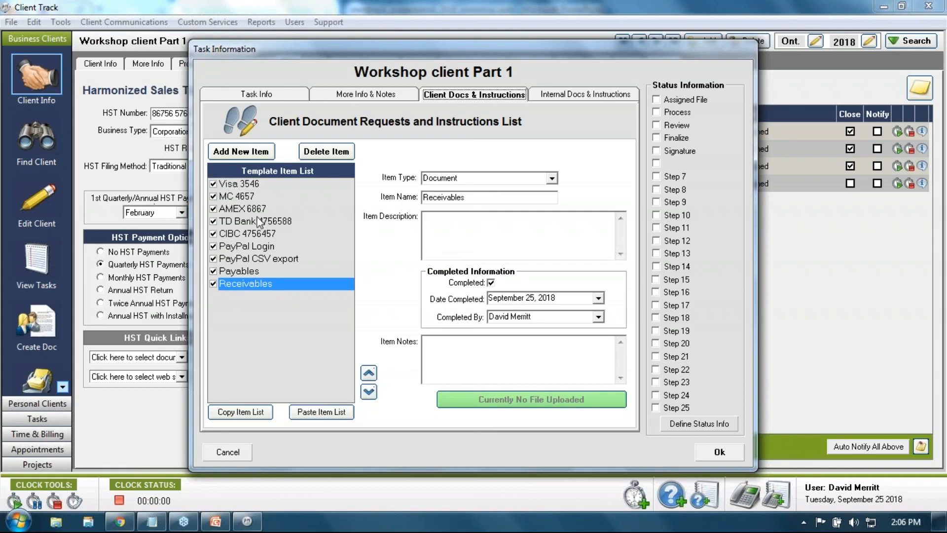
# Go back to Task Info to see status In Progress and all documents received Sep 25, 2018
pyautogui.click(256, 95)
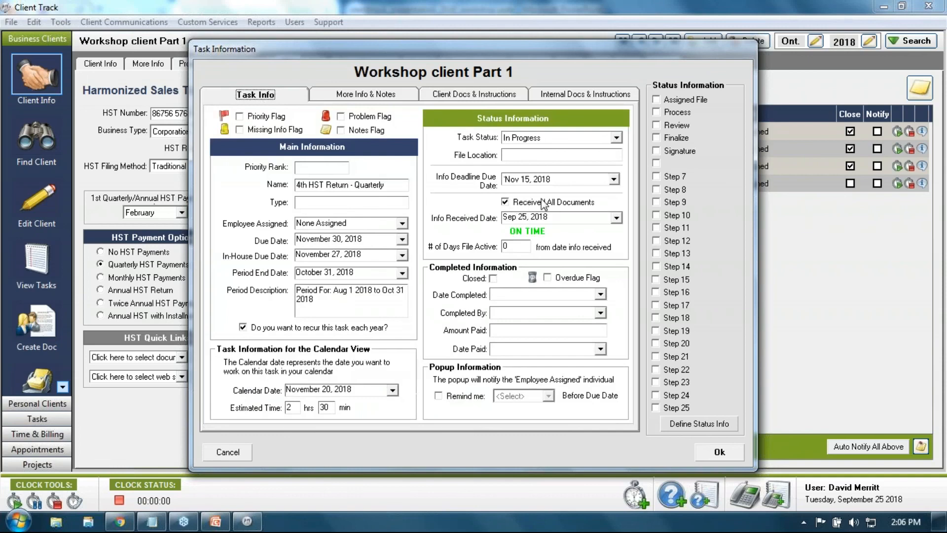